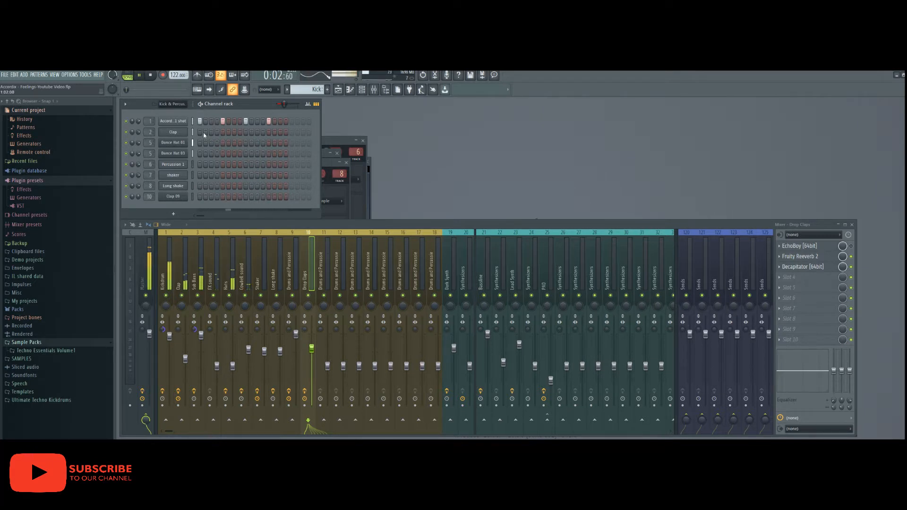
- Show the Playlist arrangement with the Kick, clap and Perc 1–5 drum patterns
click(338, 90)
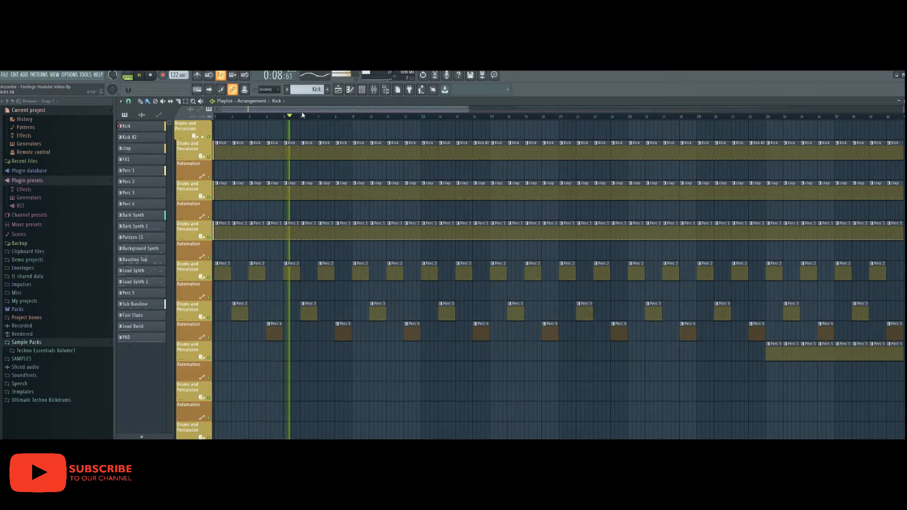
scroll(308, 189, down, 8)
scroll(309, 189, down, 3)
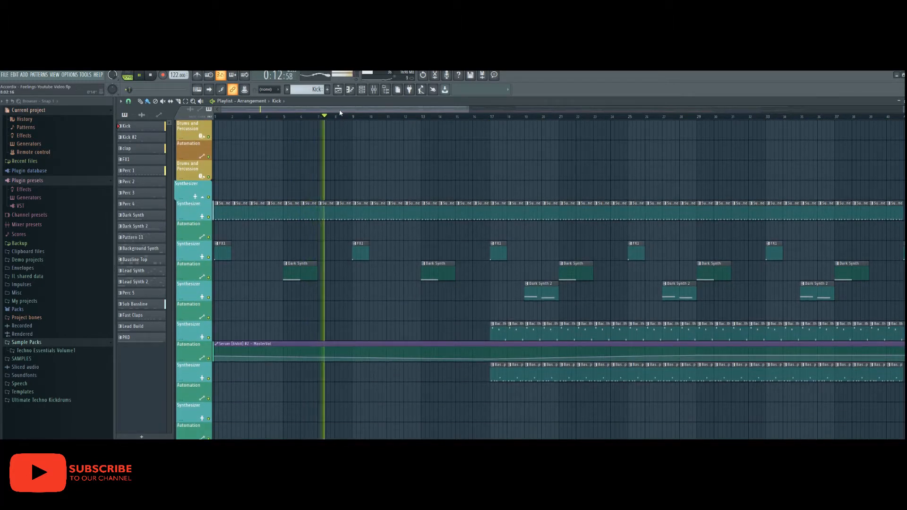
drag(341, 111, 369, 111)
scroll(346, 199, up, 3)
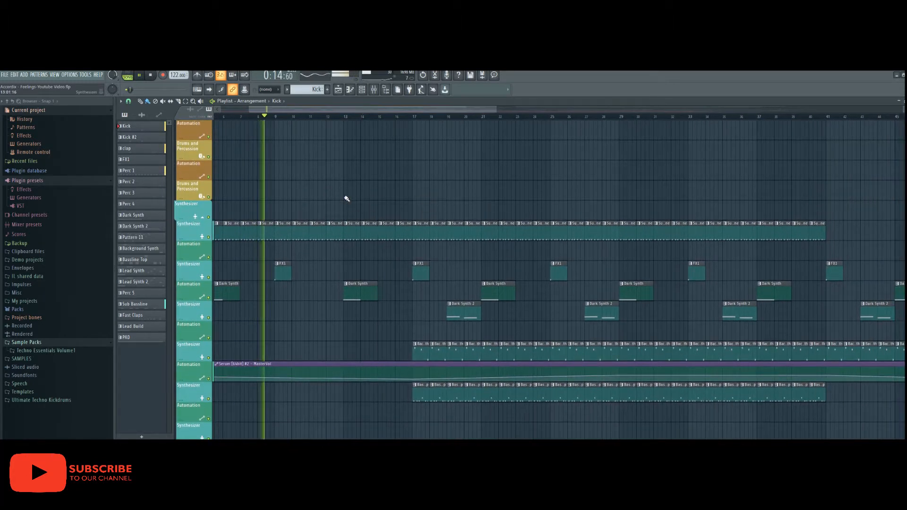
drag(359, 112, 367, 111)
scroll(334, 162, up, 4)
scroll(330, 186, up, 5)
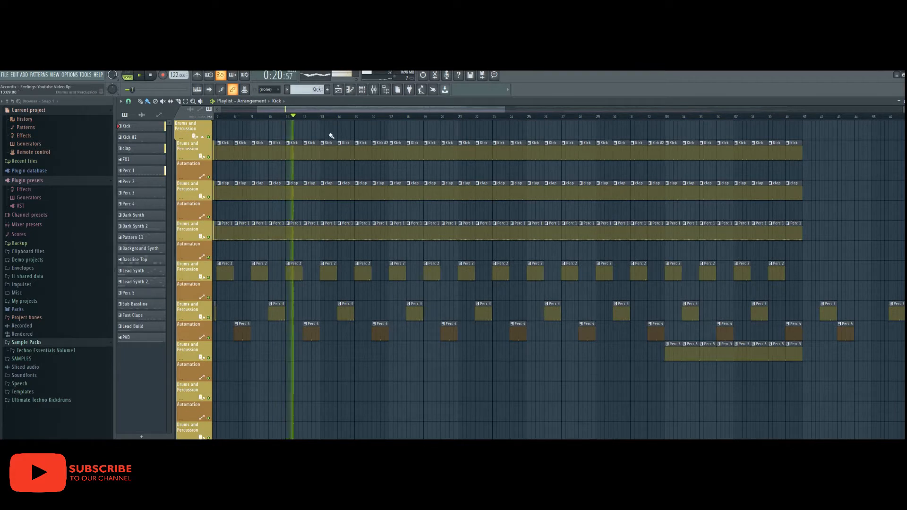
scroll(348, 196, down, 6)
scroll(349, 197, down, 2)
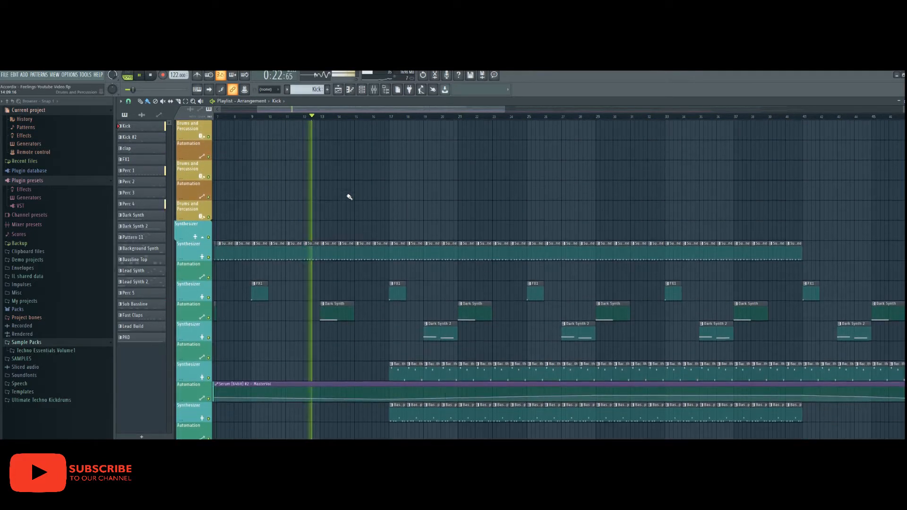
drag(362, 112, 390, 110)
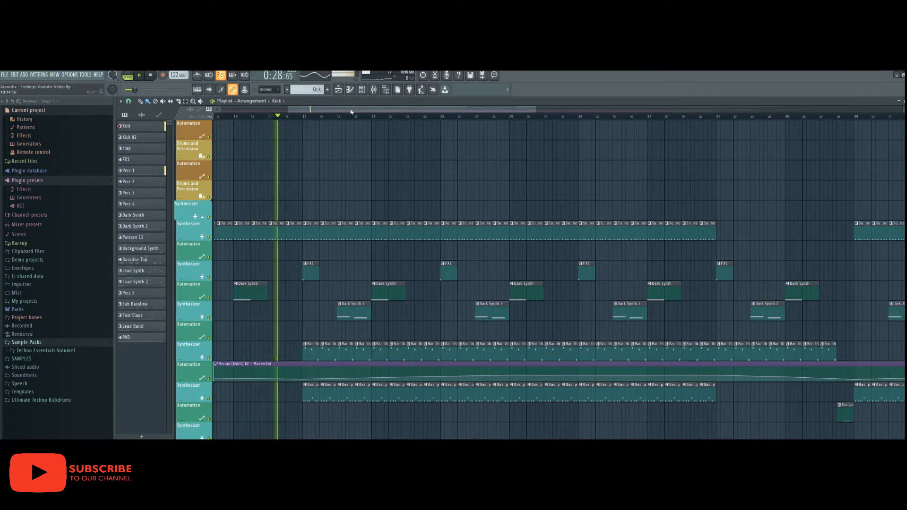
drag(350, 112, 360, 112)
scroll(322, 216, up, 2)
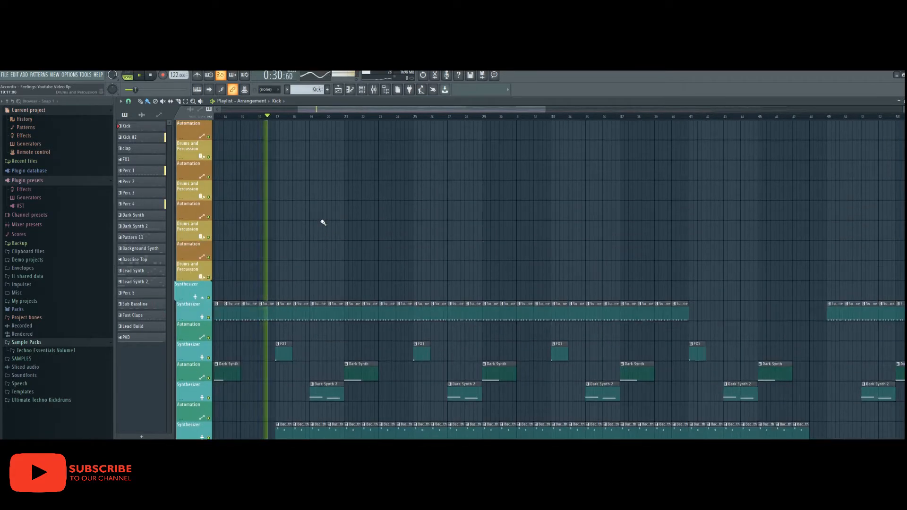
scroll(324, 226, down, 2)
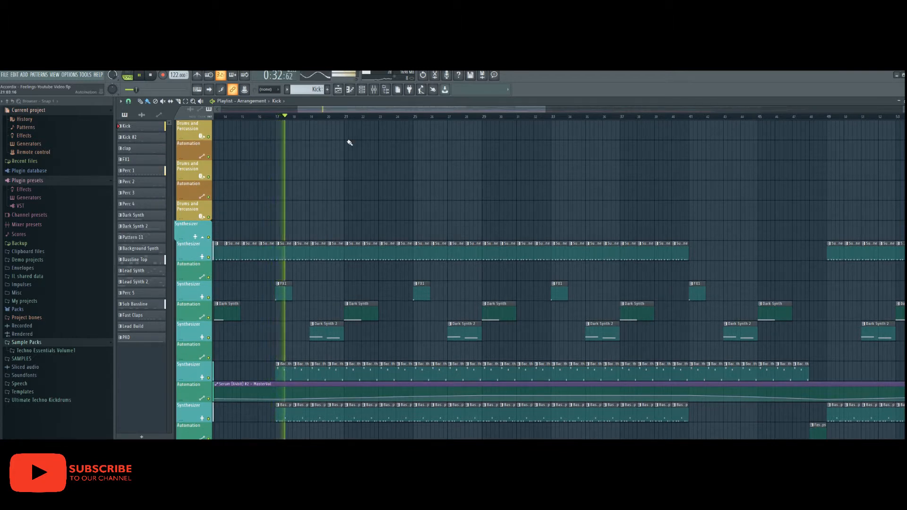
scroll(345, 156, down, 2)
drag(355, 112, 367, 112)
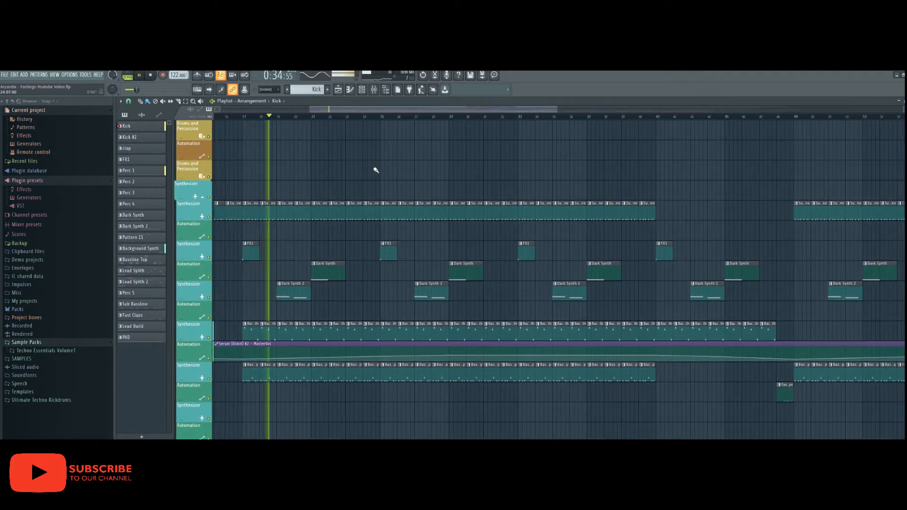
double_click(287, 367)
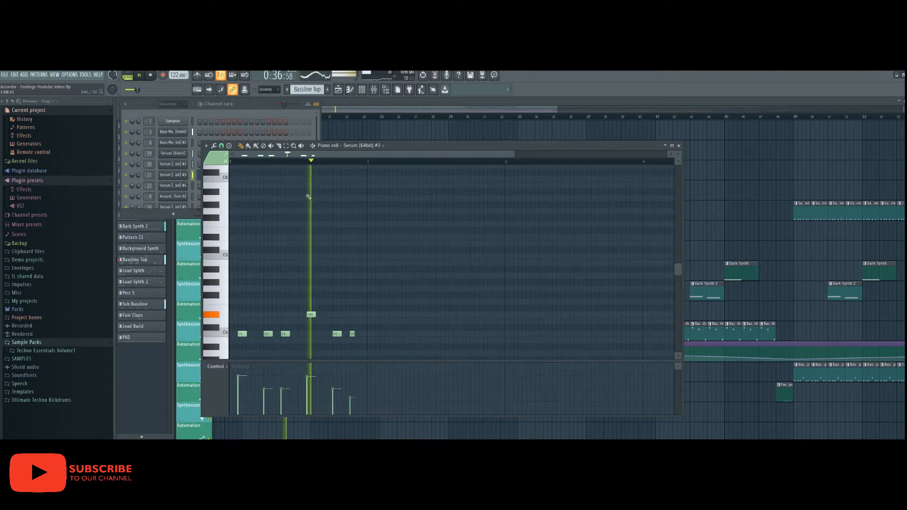
click(679, 145)
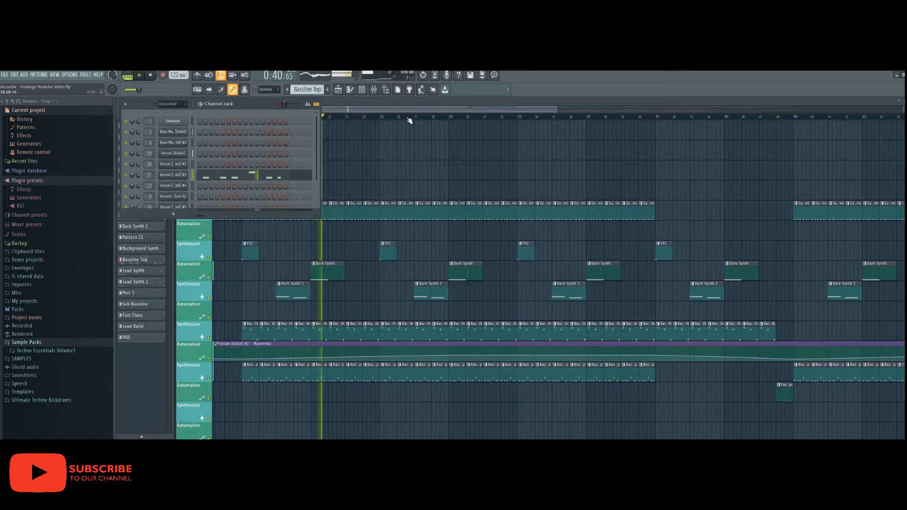
drag(409, 111, 416, 111)
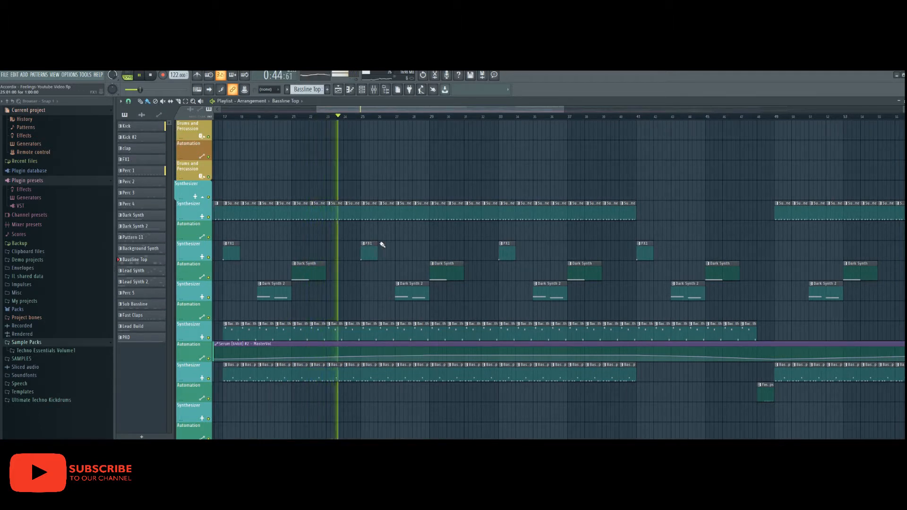
drag(430, 111, 441, 113)
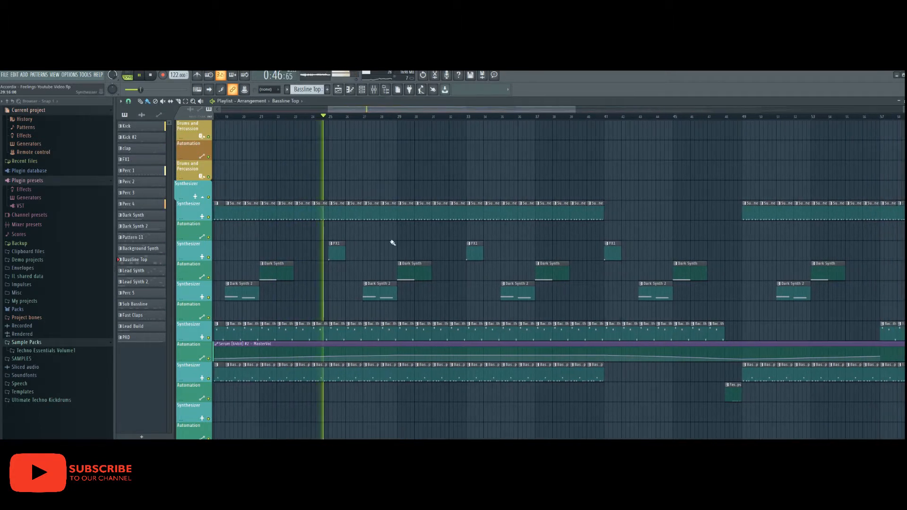
double_click(352, 324)
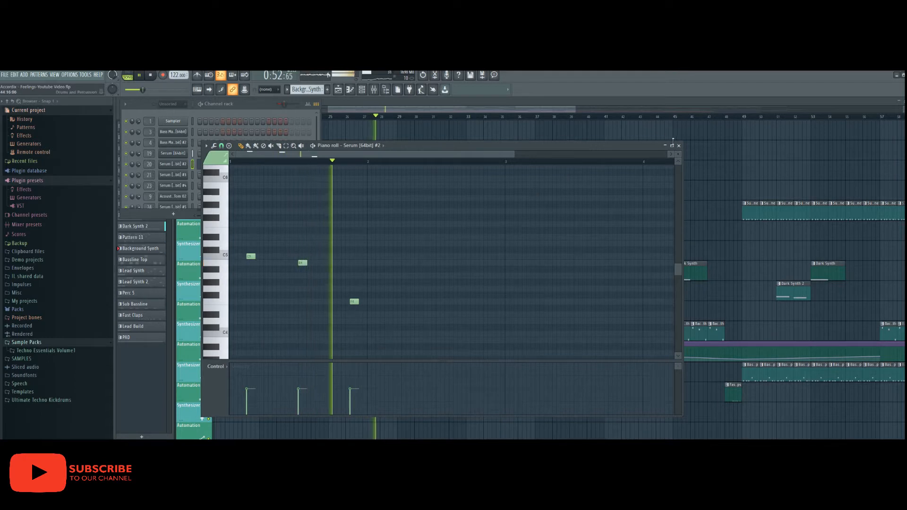
click(678, 146)
click(414, 265)
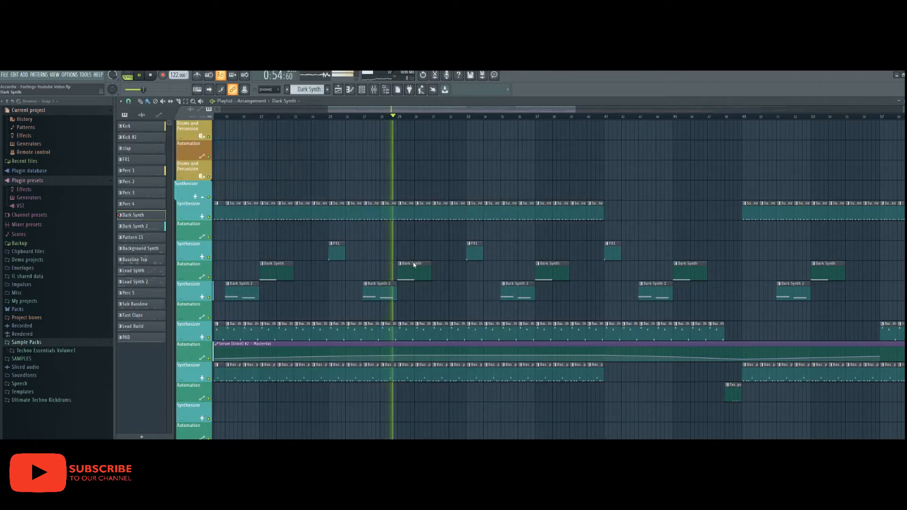
double_click(414, 265)
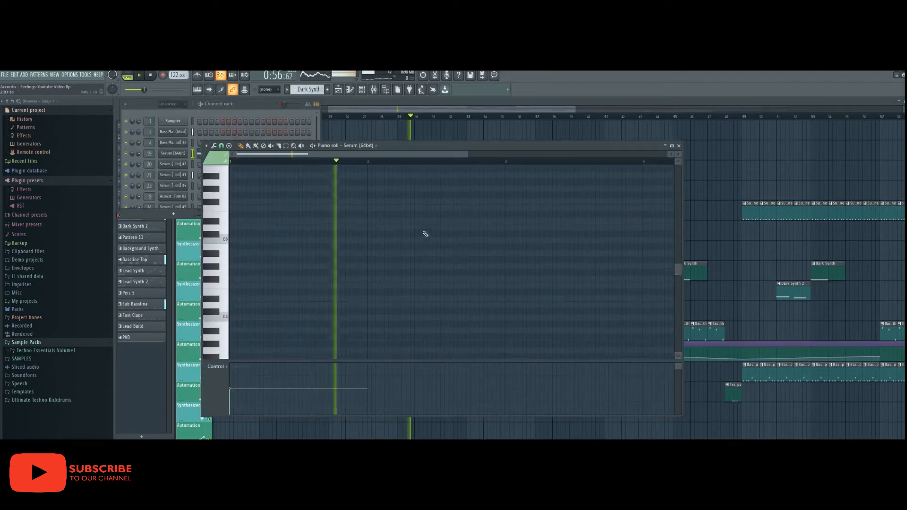
scroll(424, 233, down, 5)
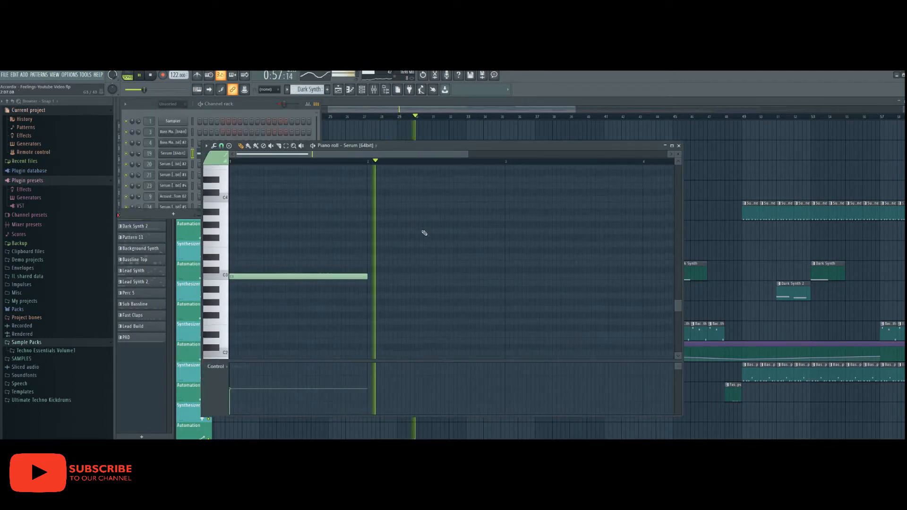
click(678, 145)
mouse_move(550, 112)
mouse_down()
mouse_move(590, 113)
mouse_move(552, 113)
mouse_move(566, 113)
mouse_up()
scroll(480, 243, up, 2)
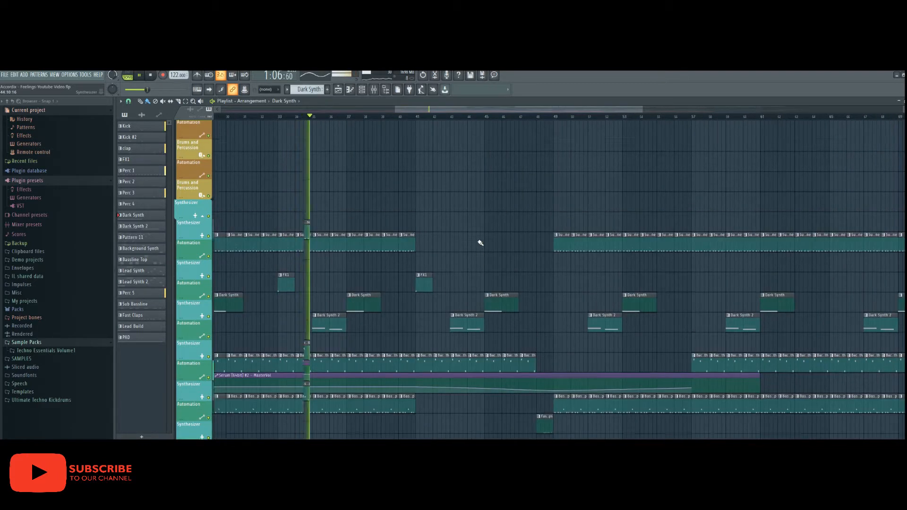
scroll(480, 242, up, 5)
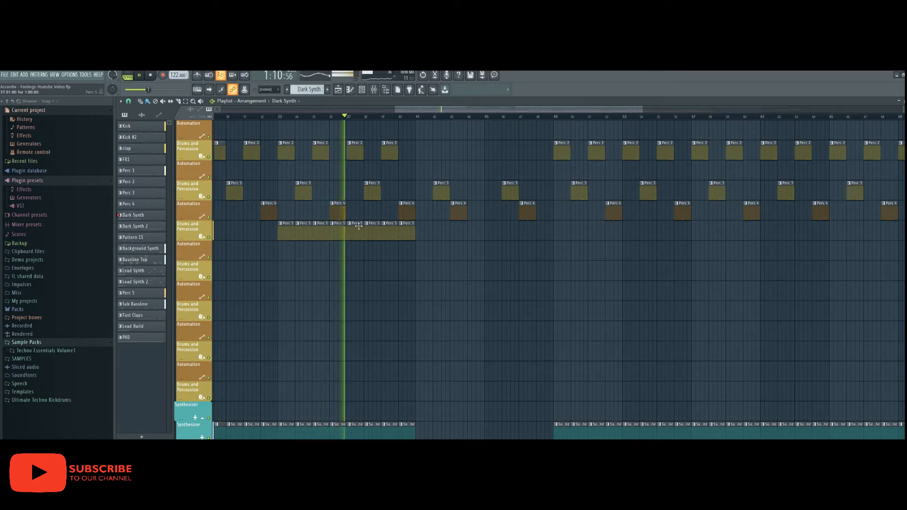
scroll(406, 221, up, 1)
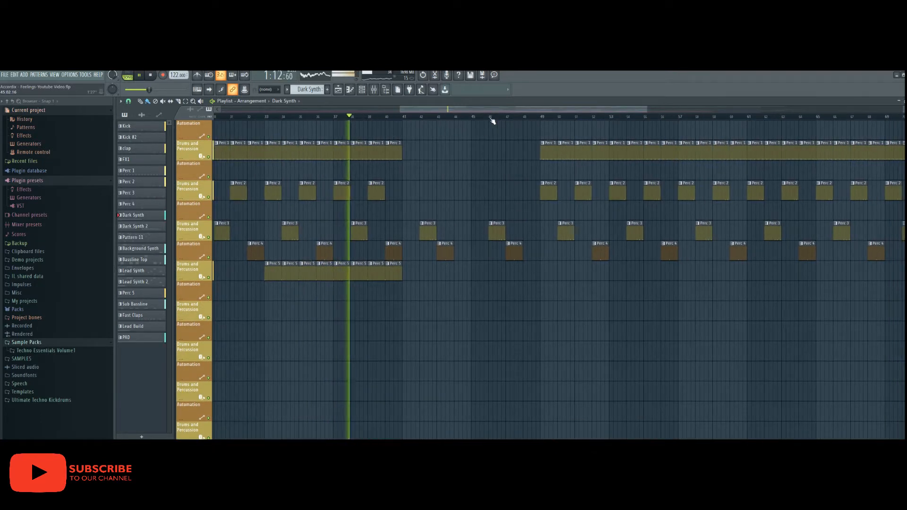
scroll(489, 121, up, 2)
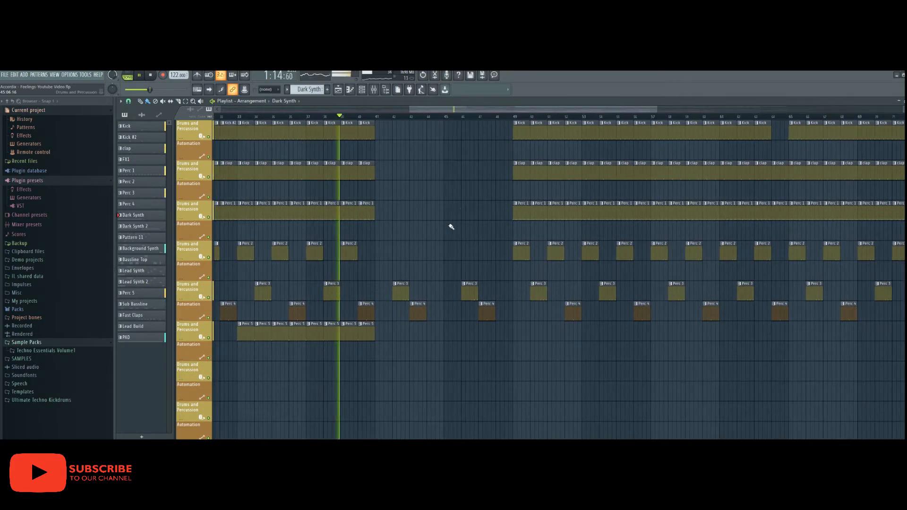
scroll(449, 227, down, 6)
scroll(449, 228, down, 3)
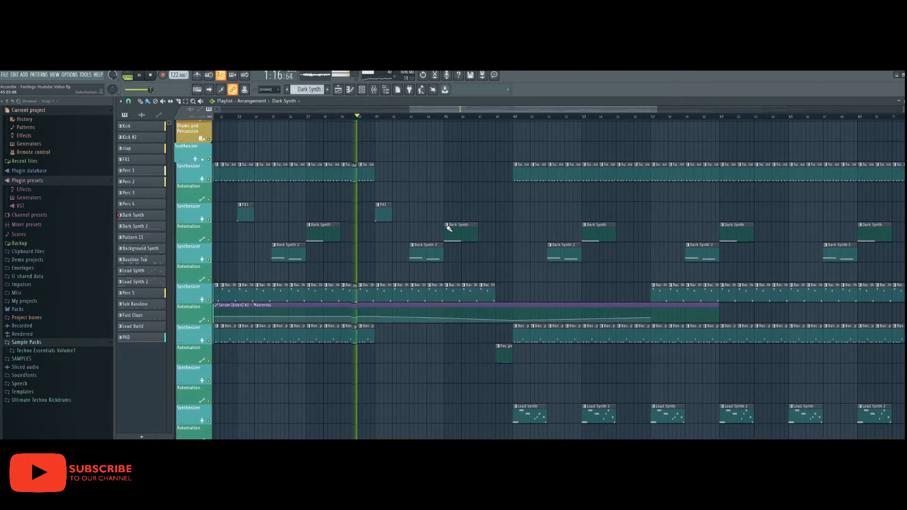
scroll(435, 232, down, 4)
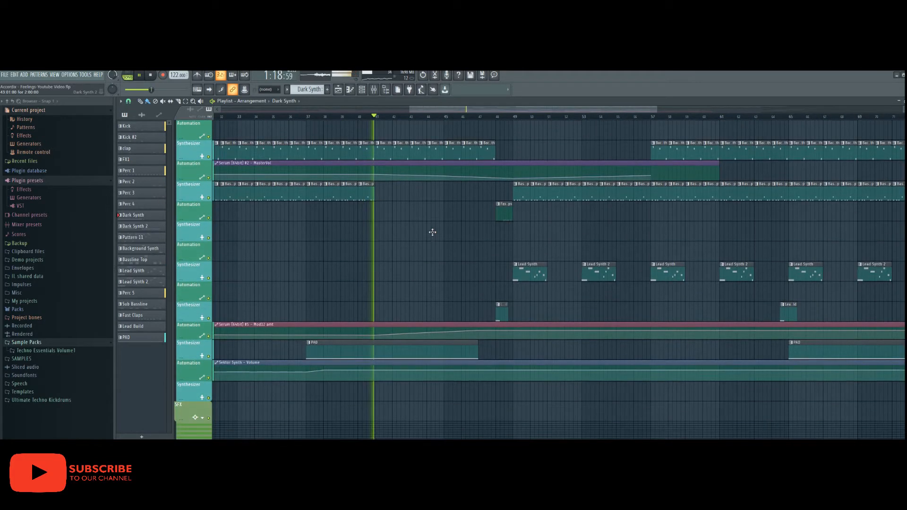
scroll(401, 289, up, 5)
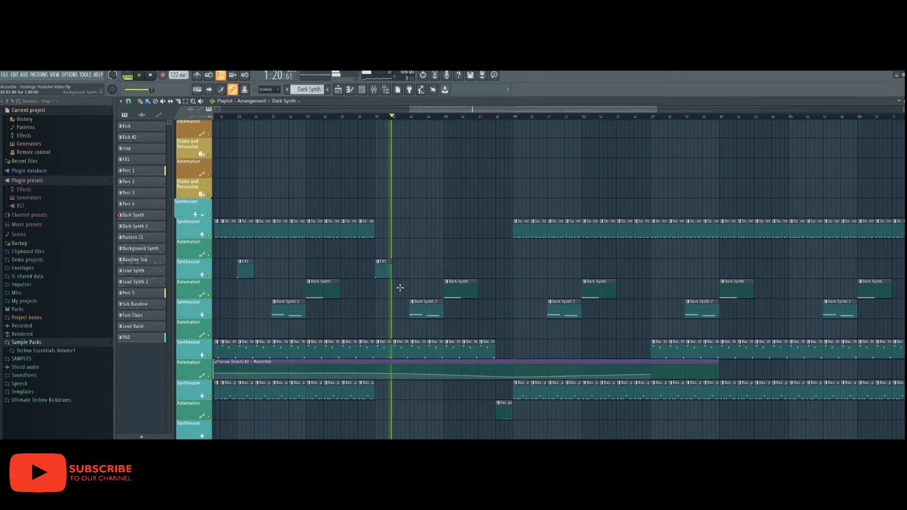
drag(517, 112, 528, 111)
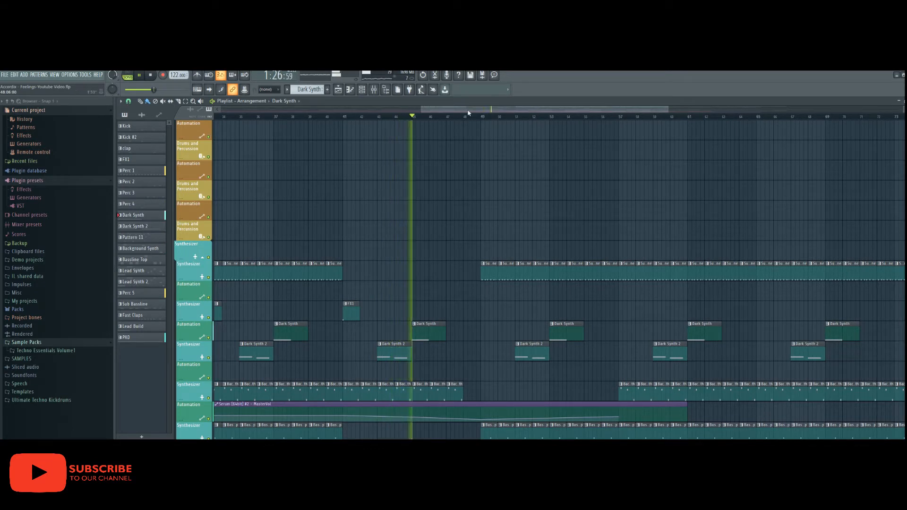
drag(468, 112, 478, 112)
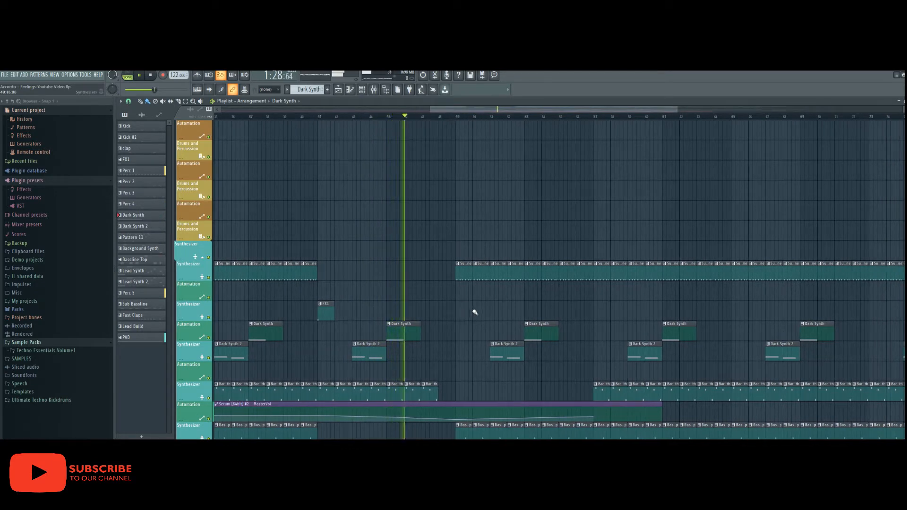
scroll(472, 303, up, 8)
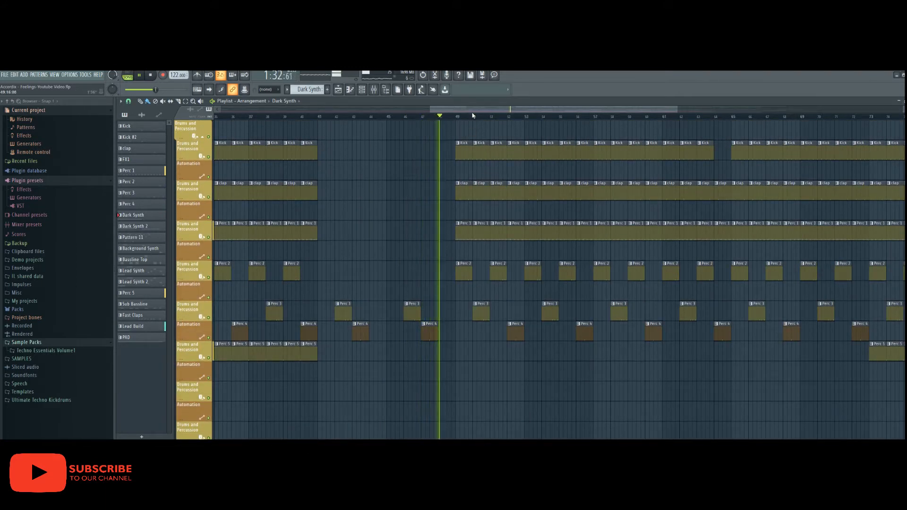
drag(472, 111, 490, 111)
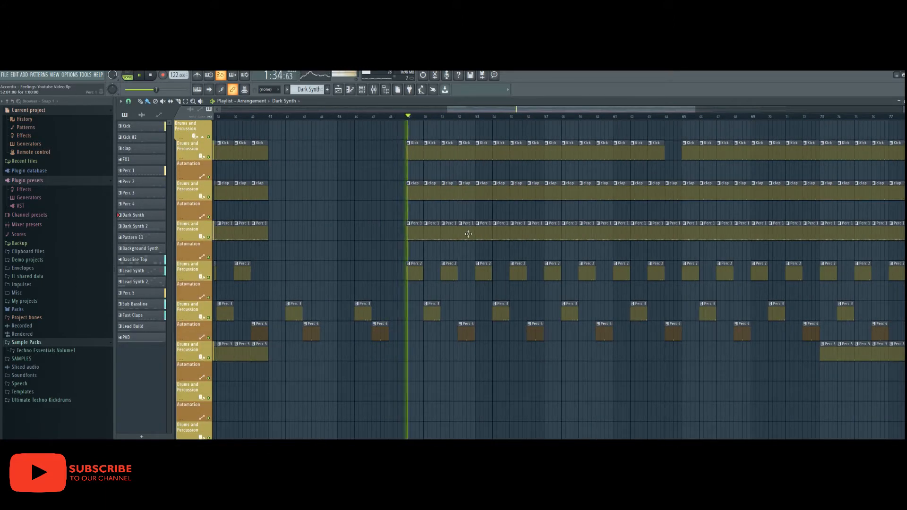
scroll(468, 233, down, 8)
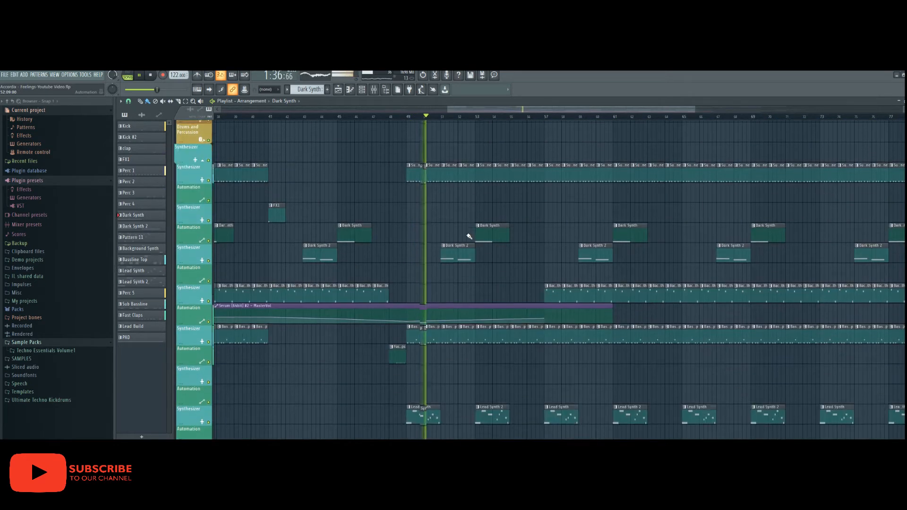
scroll(469, 236, down, 5)
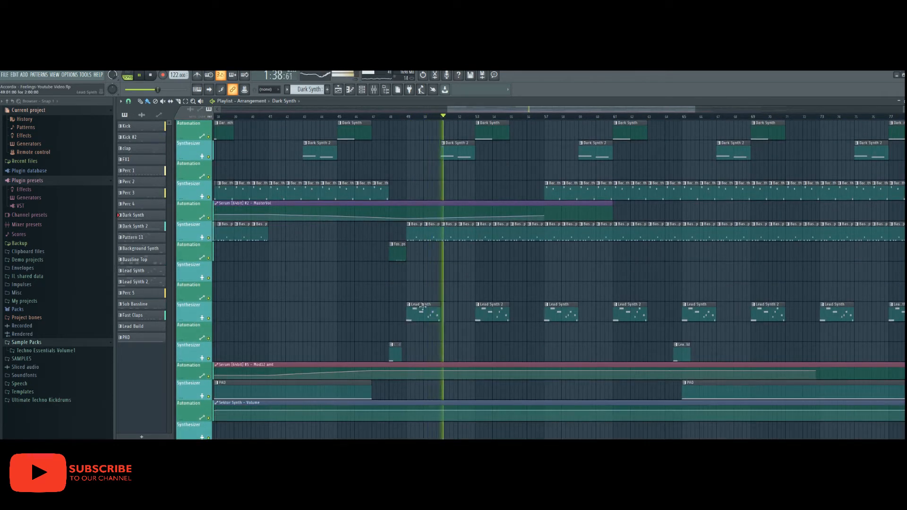
drag(505, 111, 510, 112)
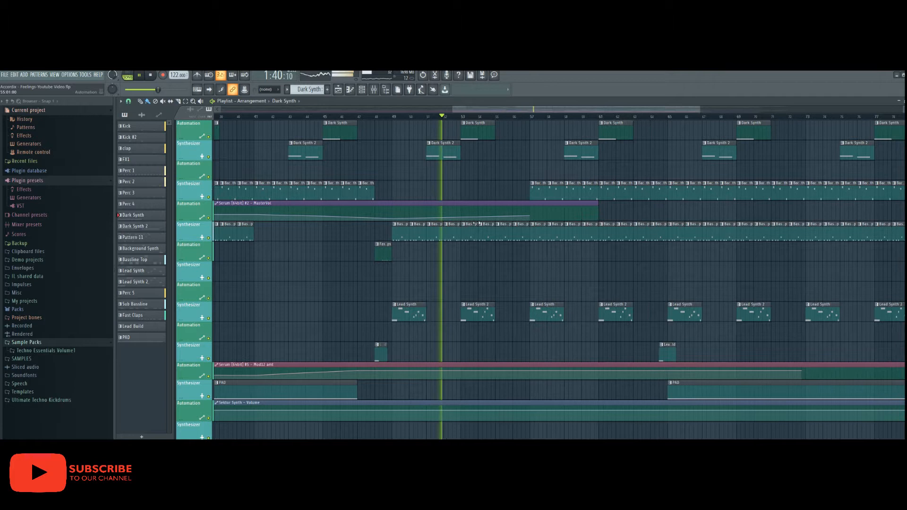
- Inspect the Lead Synth 2 pattern's notes in the piano roll, then return to the arrangement
double_click(472, 302)
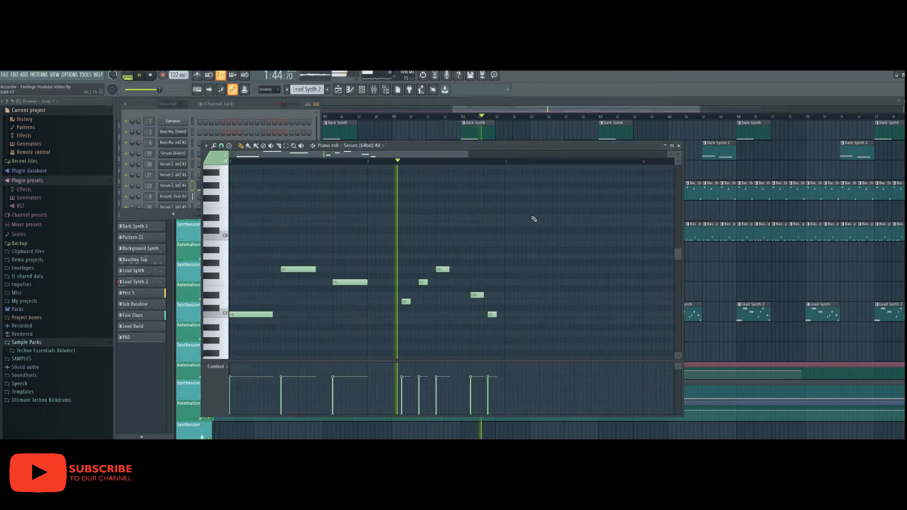
click(678, 145)
drag(513, 111, 542, 113)
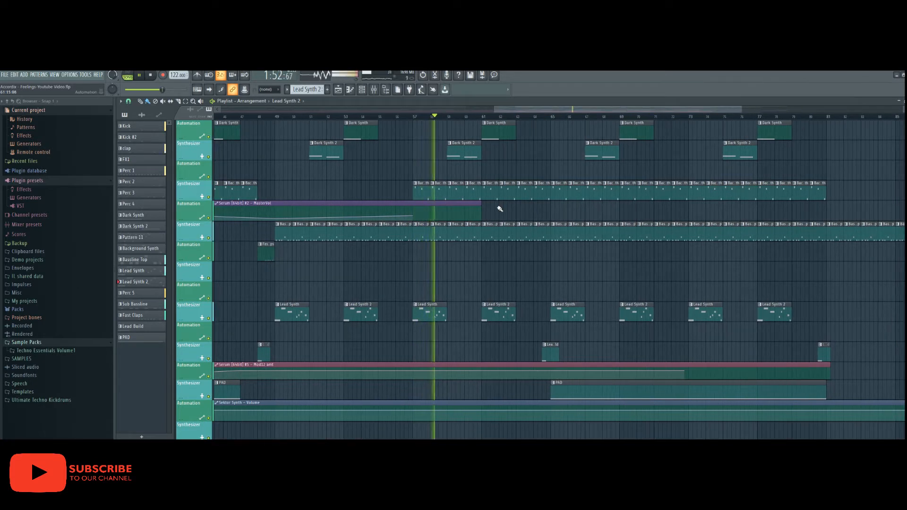
- Inspect the Background Synth pattern's notes, then close the piano roll
double_click(457, 183)
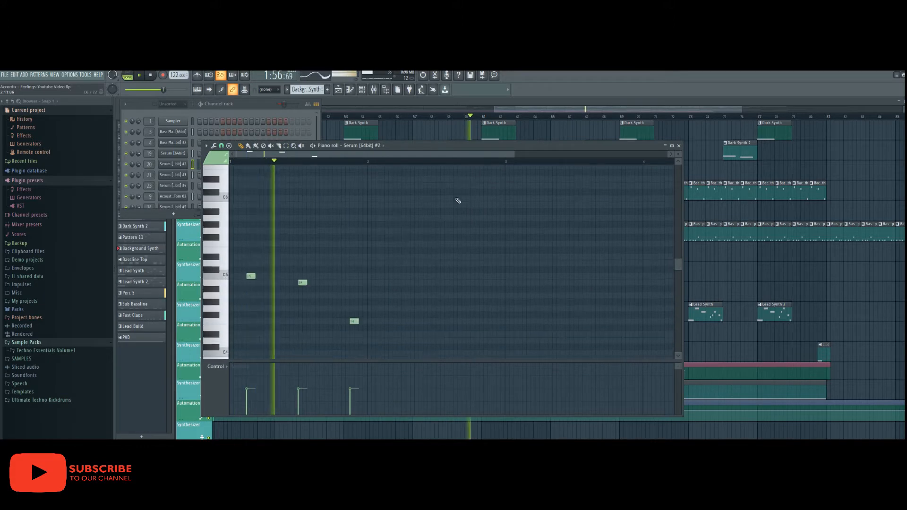
click(678, 145)
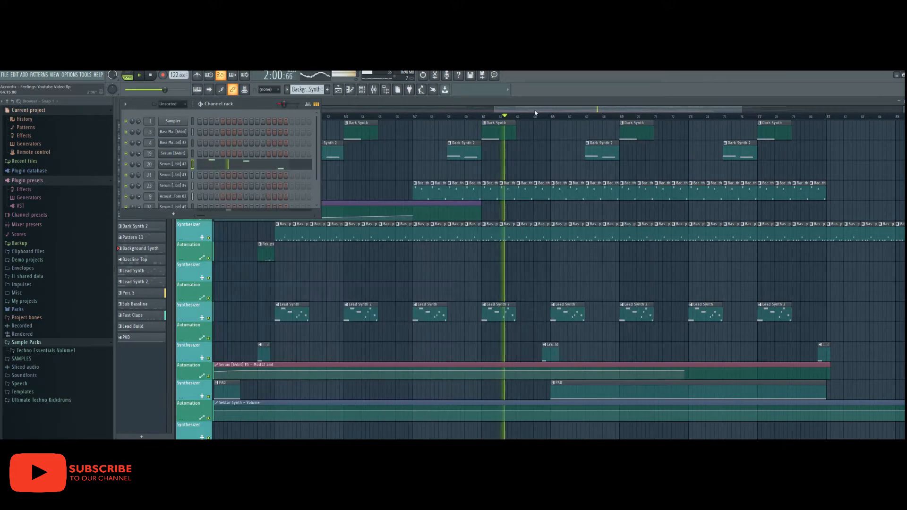
drag(535, 112, 559, 113)
scroll(508, 228, down, 5)
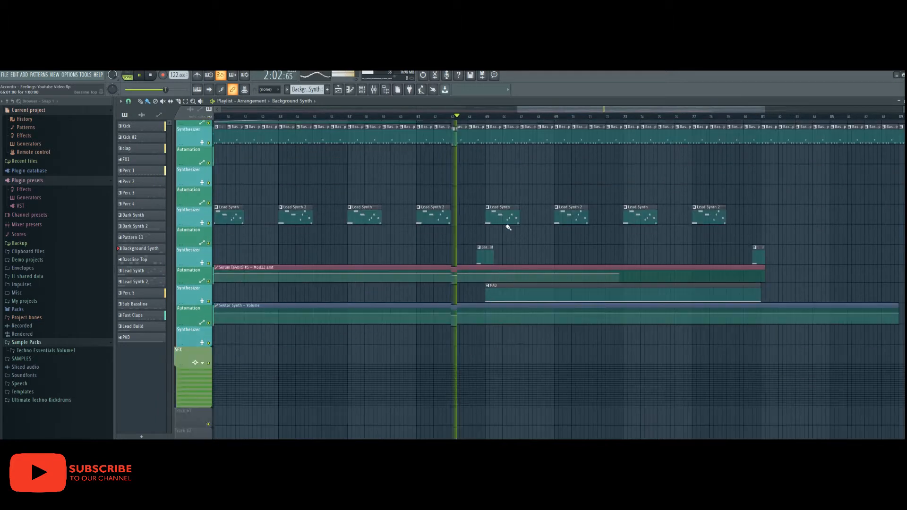
scroll(508, 227, down, 2)
drag(550, 110, 578, 110)
scroll(482, 213, up, 3)
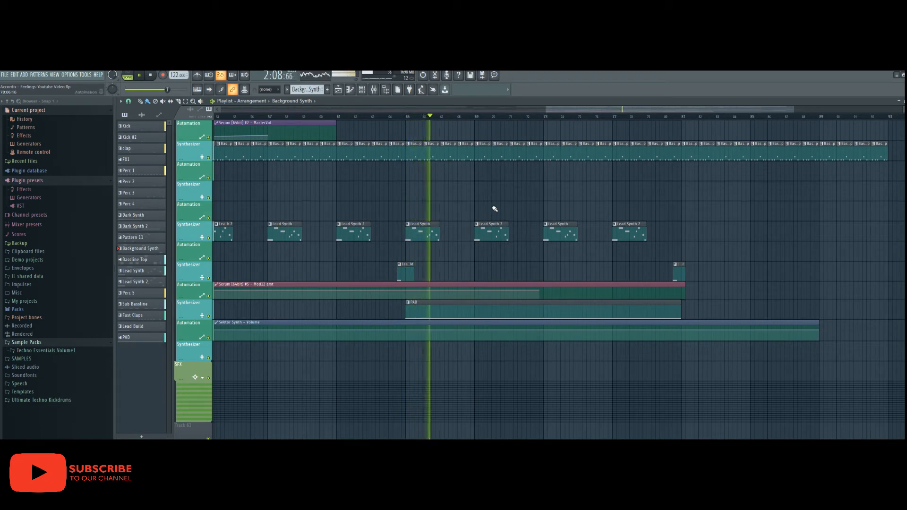
drag(563, 112, 577, 111)
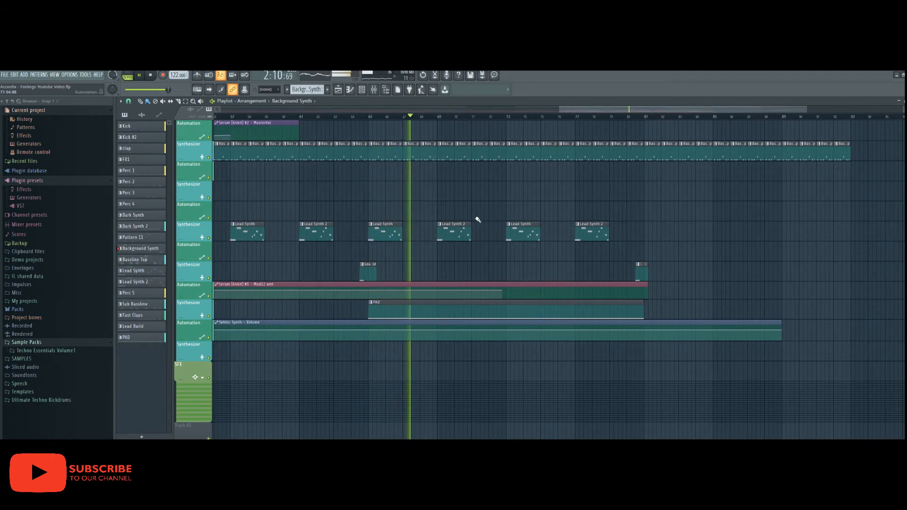
scroll(476, 219, up, 4)
scroll(478, 219, up, 12)
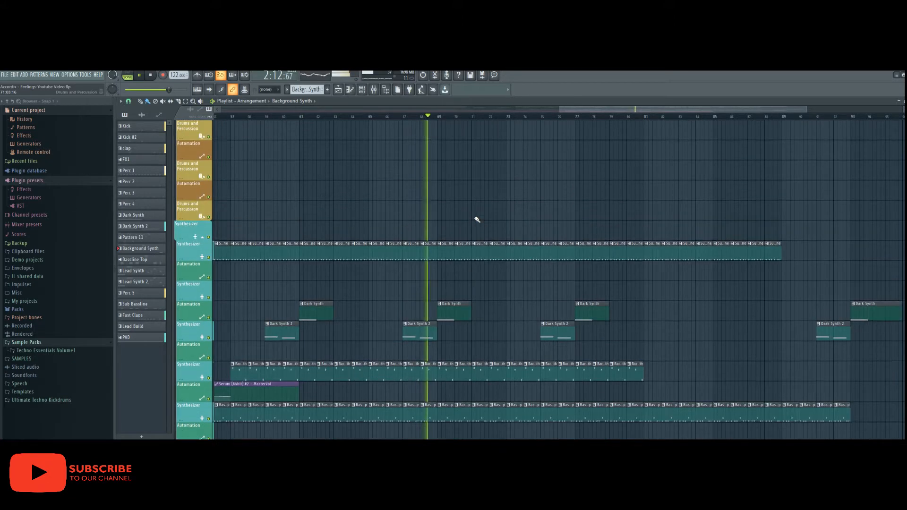
scroll(475, 219, up, 4)
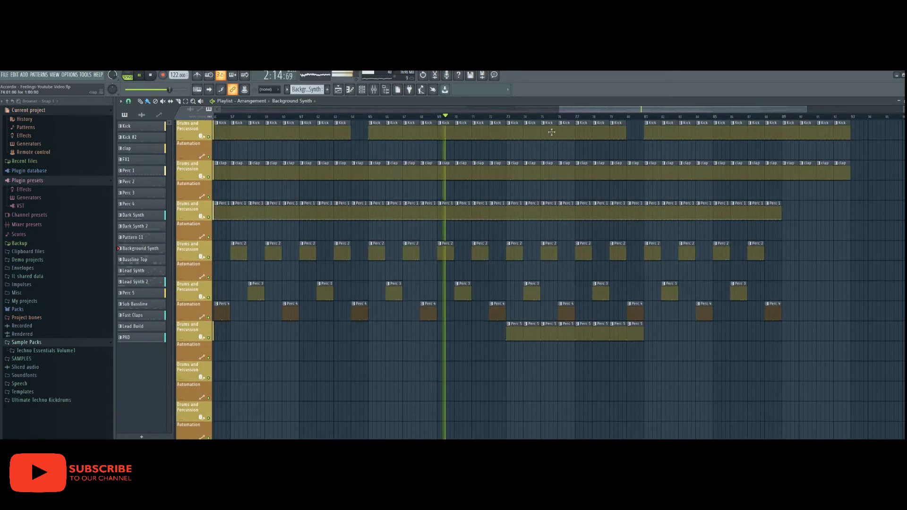
drag(564, 111, 594, 111)
scroll(511, 193, up, 1)
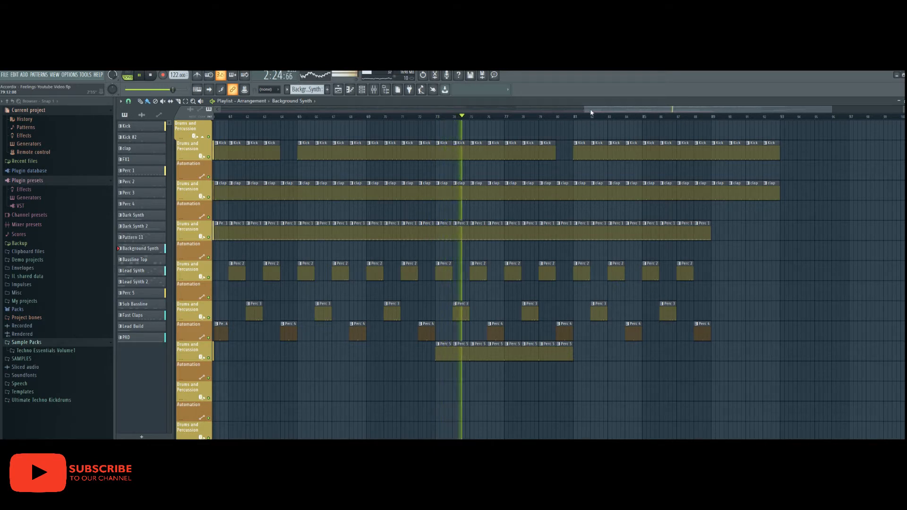
scroll(560, 185, down, 8)
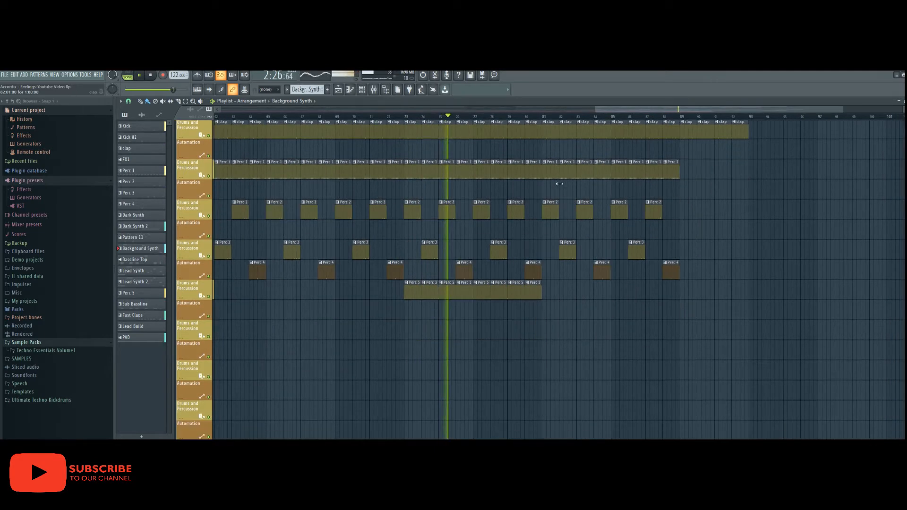
scroll(560, 184, down, 6)
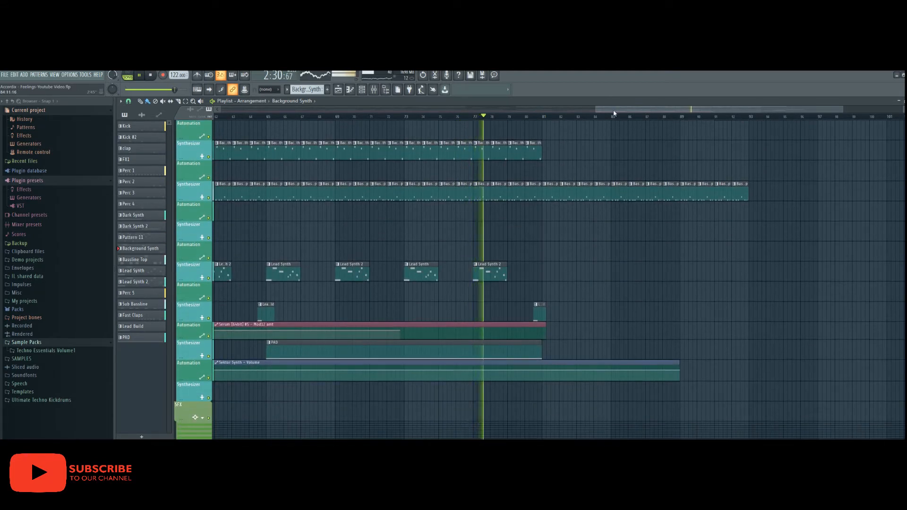
drag(614, 113, 627, 113)
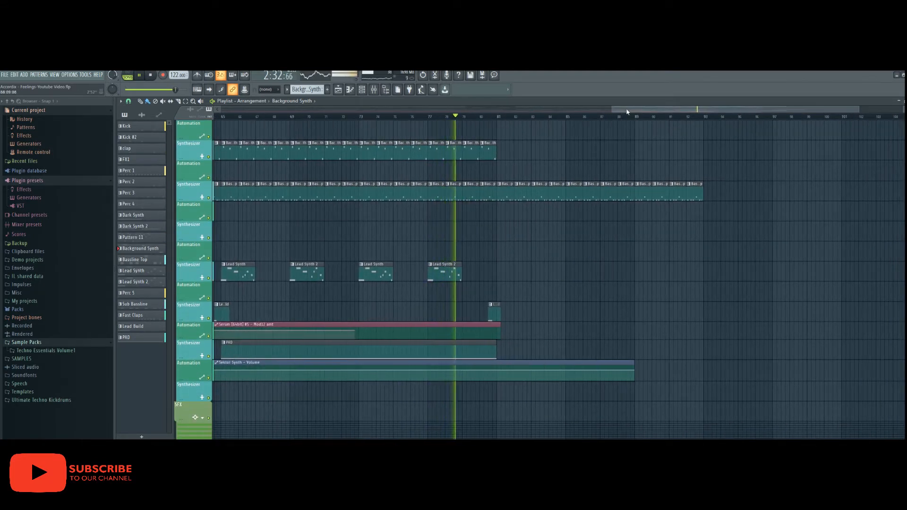
drag(627, 111, 629, 111)
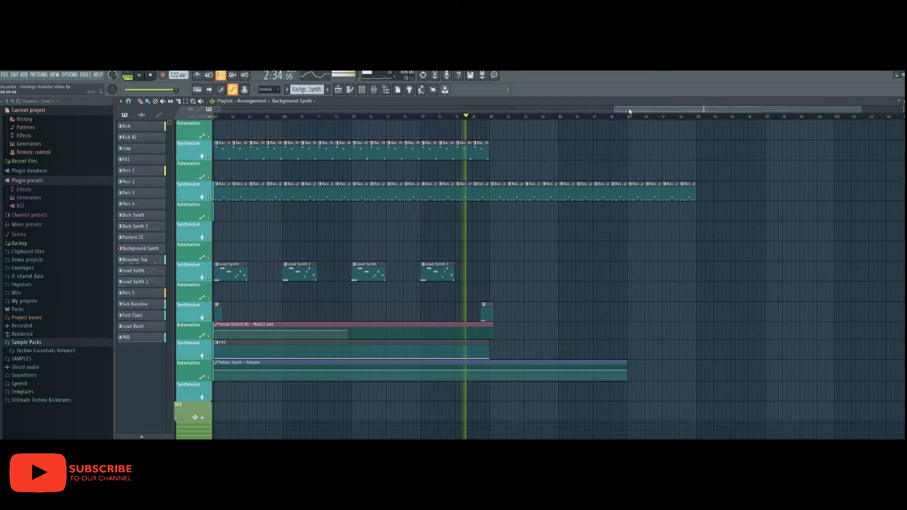
scroll(573, 182, up, 1)
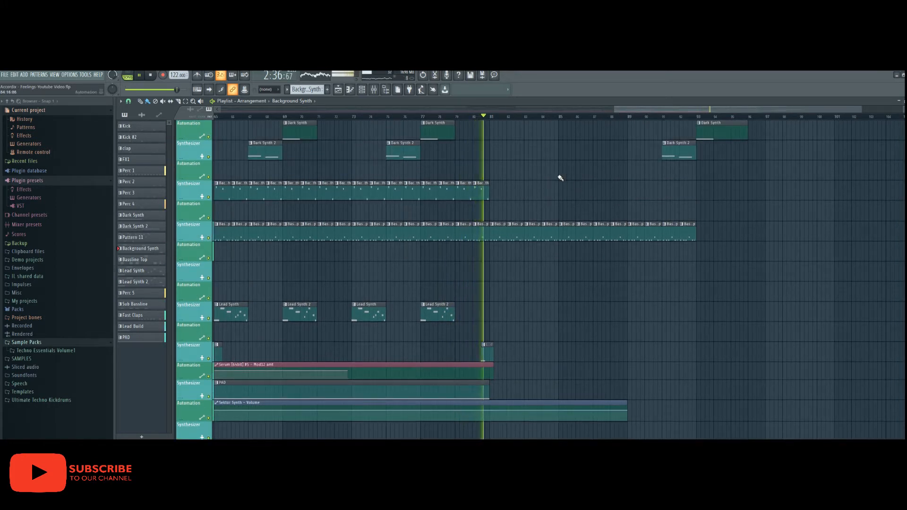
scroll(560, 178, up, 15)
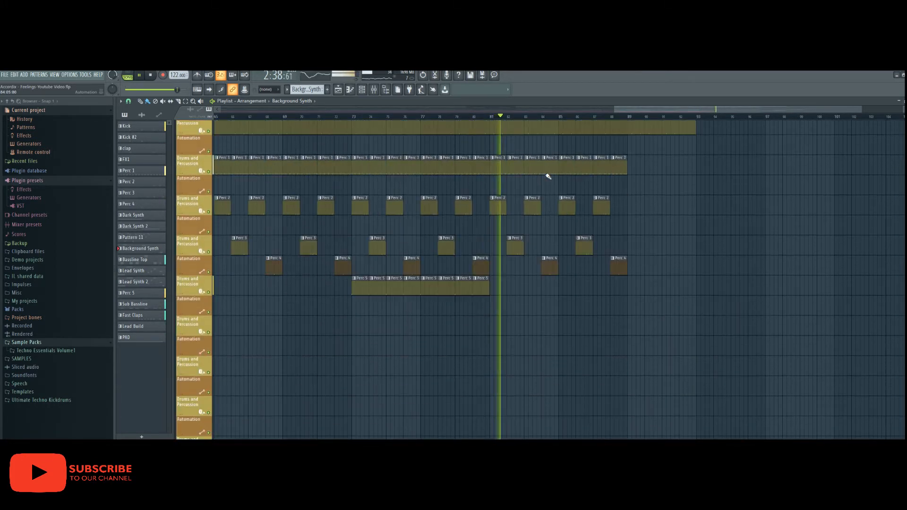
scroll(546, 177, up, 3)
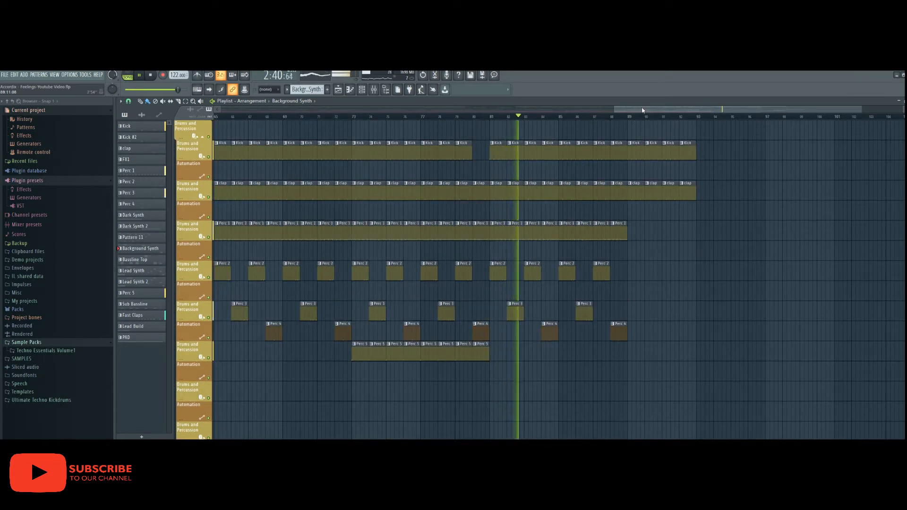
drag(642, 110, 656, 111)
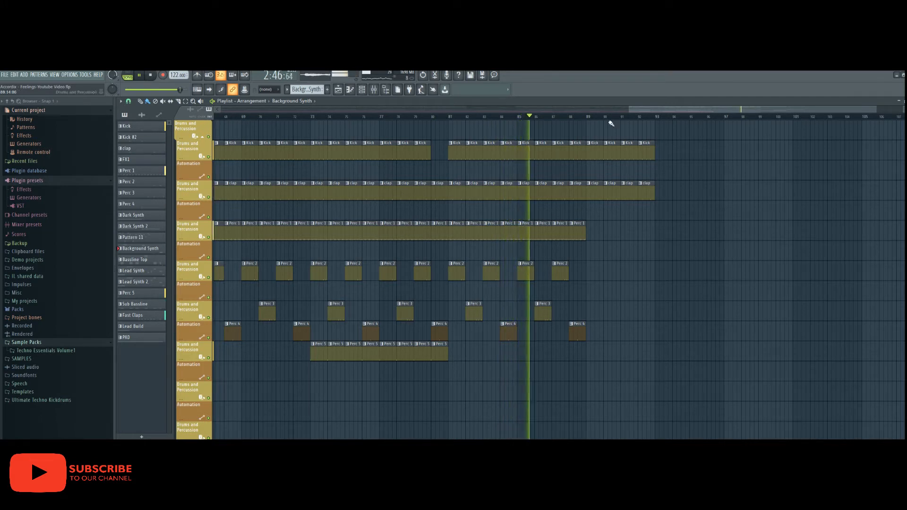
drag(634, 110, 619, 112)
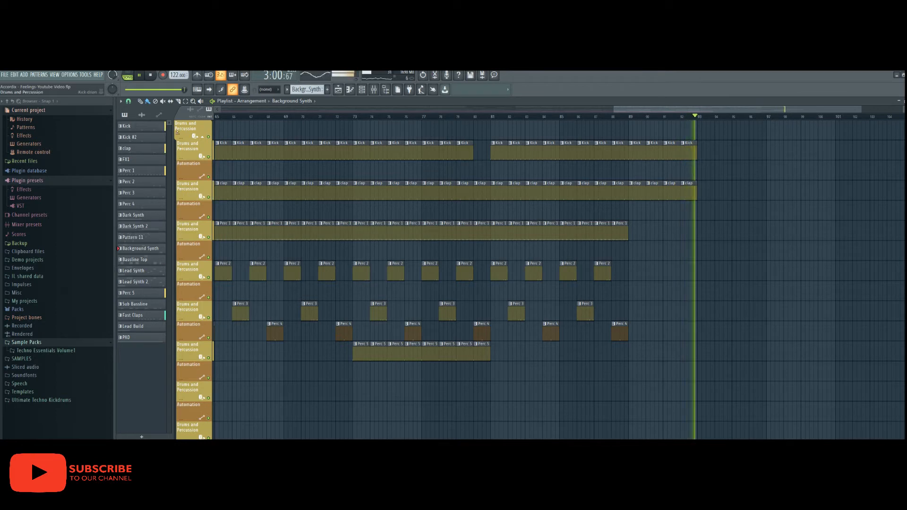
- Solo the Kick track and audition it from the start, then stop playback
click(151, 79)
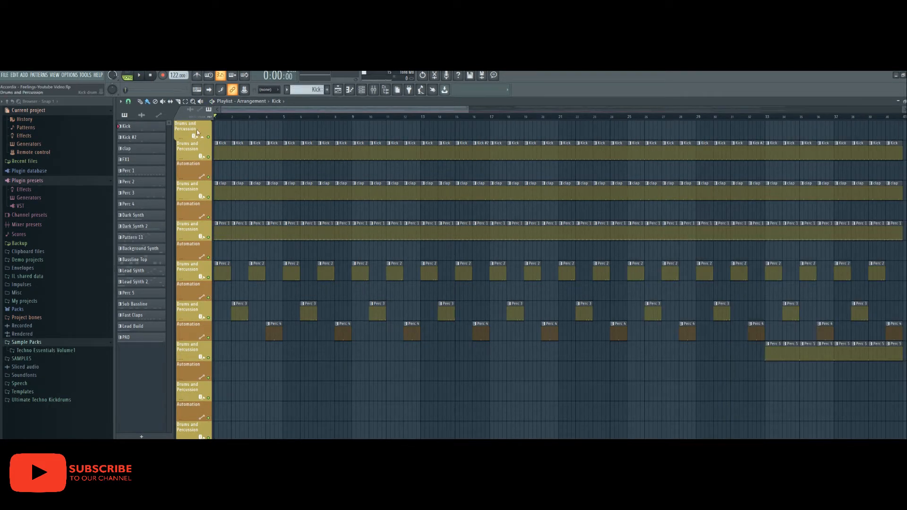
right_click(209, 160)
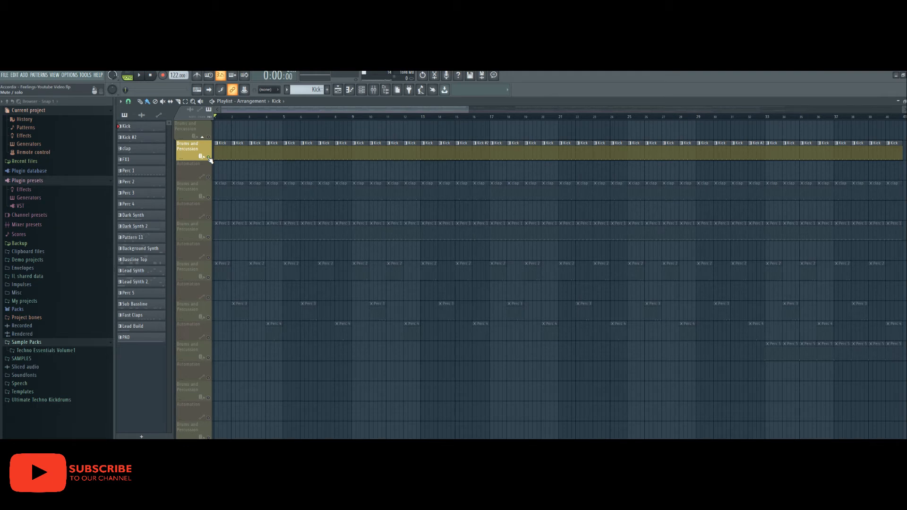
click(142, 78)
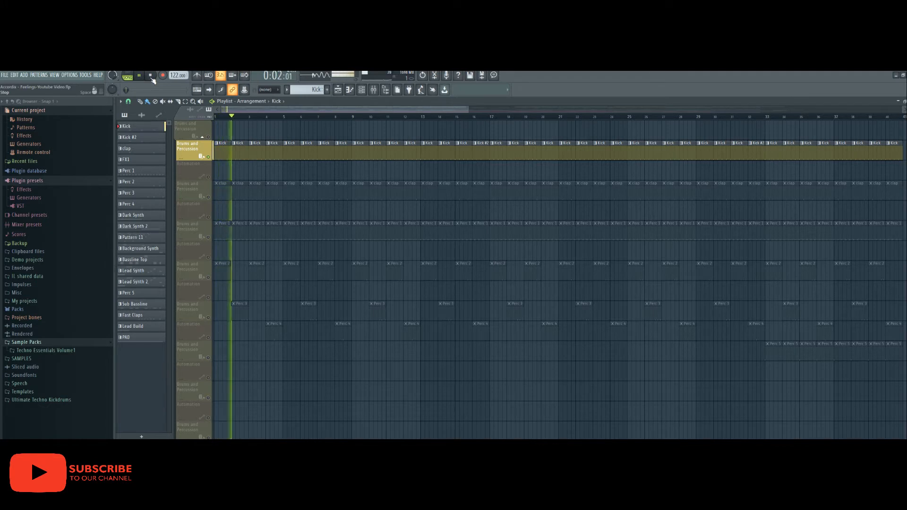
key(space)
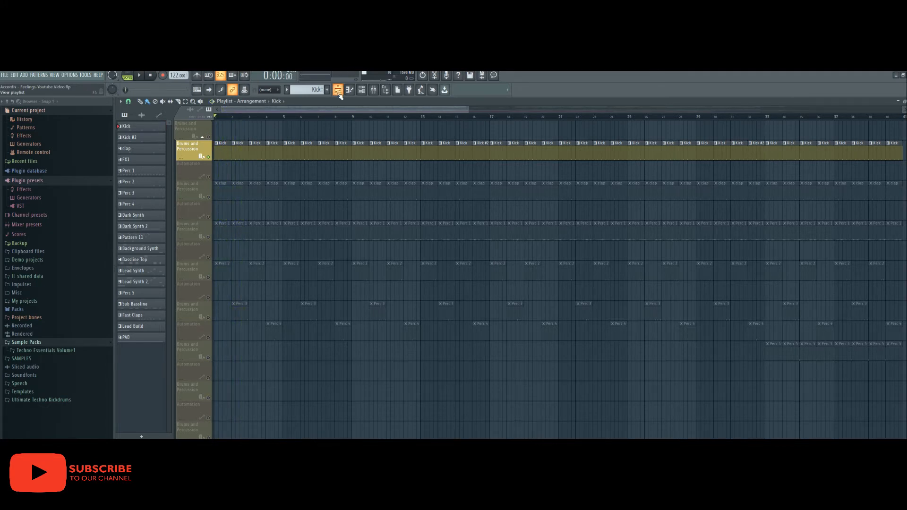
- Turn down the kick sampler's Length knob for a quick fade out, previewing before and after
click(338, 91)
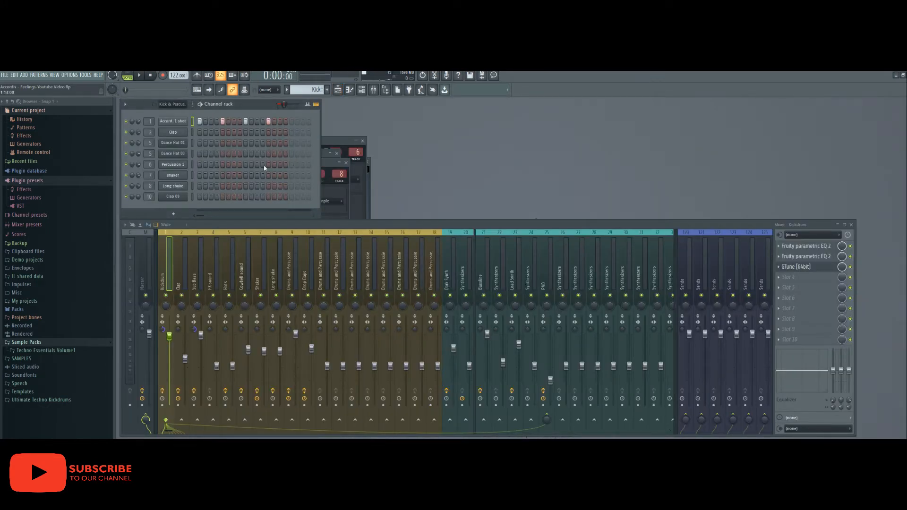
click(175, 123)
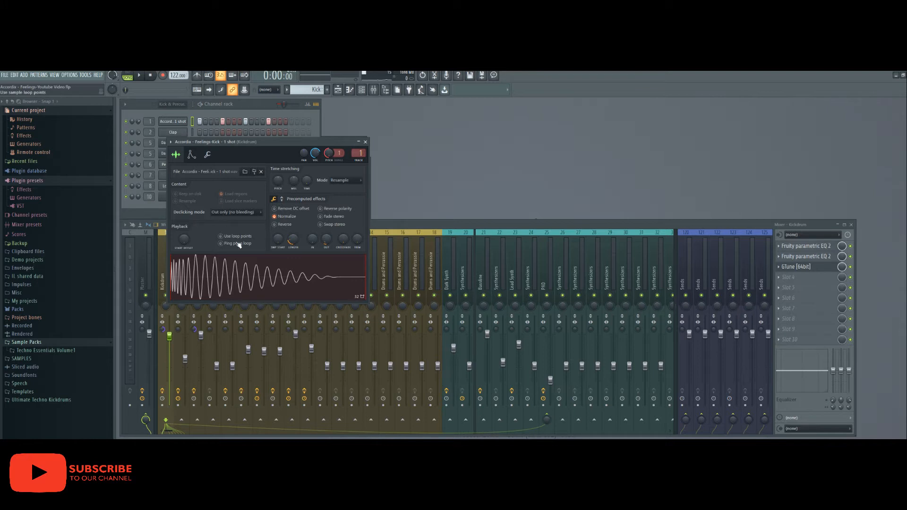
click(263, 276)
drag(293, 240, 326, 232)
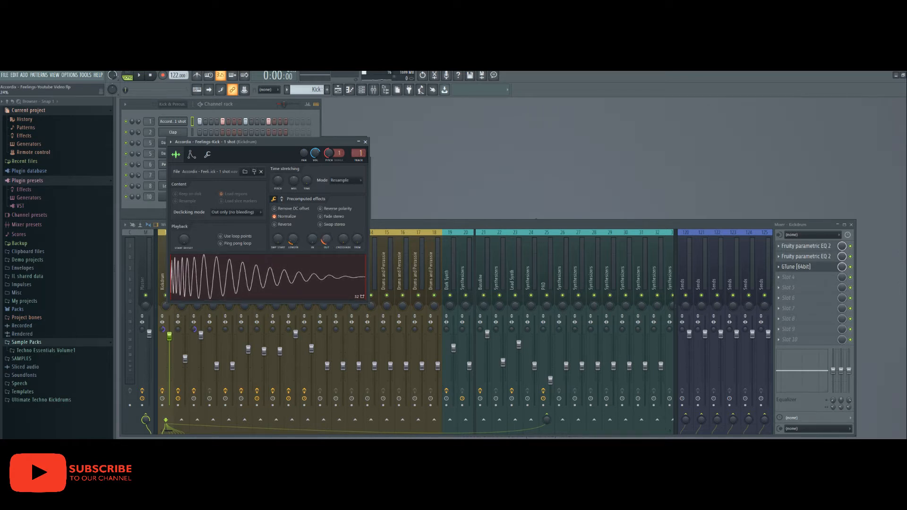
click(257, 271)
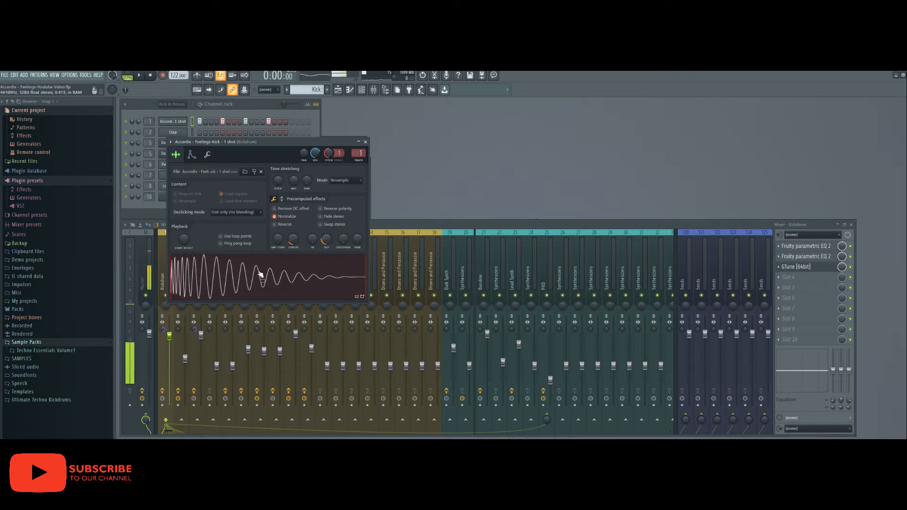
click(338, 89)
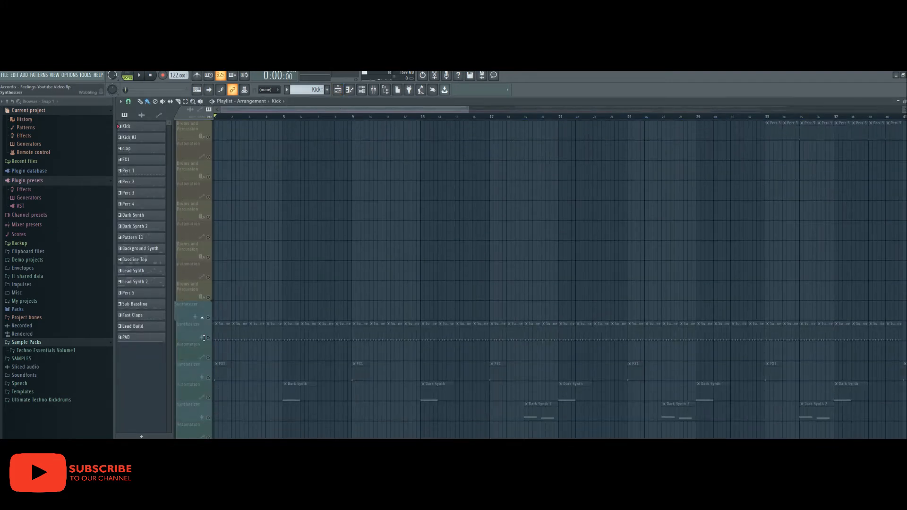
click(207, 339)
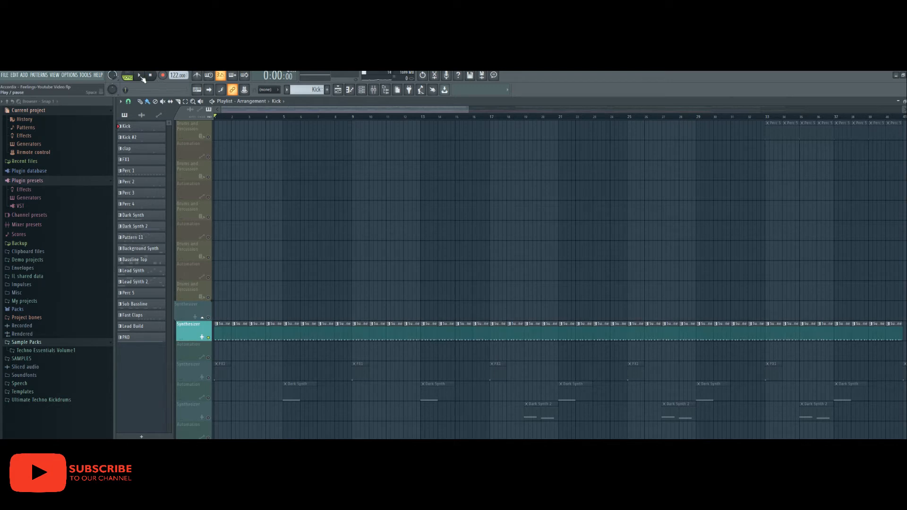
click(140, 77)
click(150, 76)
scroll(173, 184, up, 4)
scroll(173, 184, up, 3)
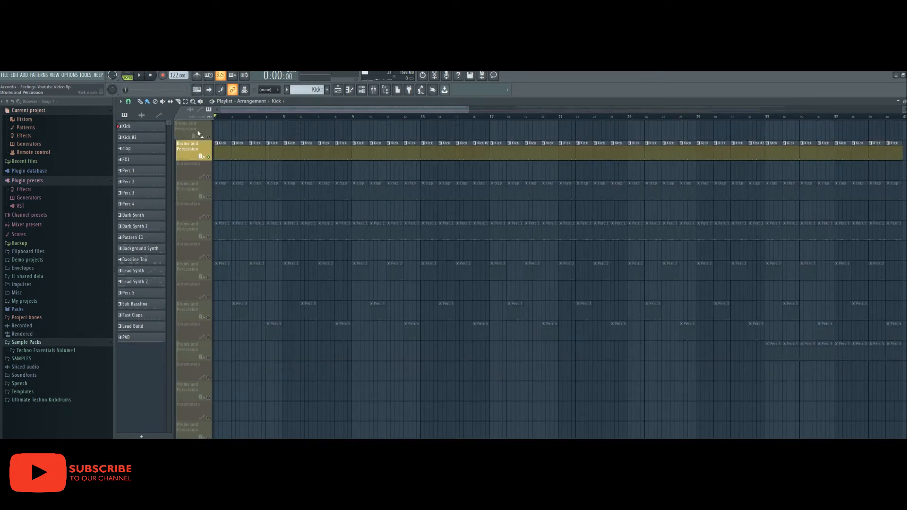
click(211, 156)
click(140, 77)
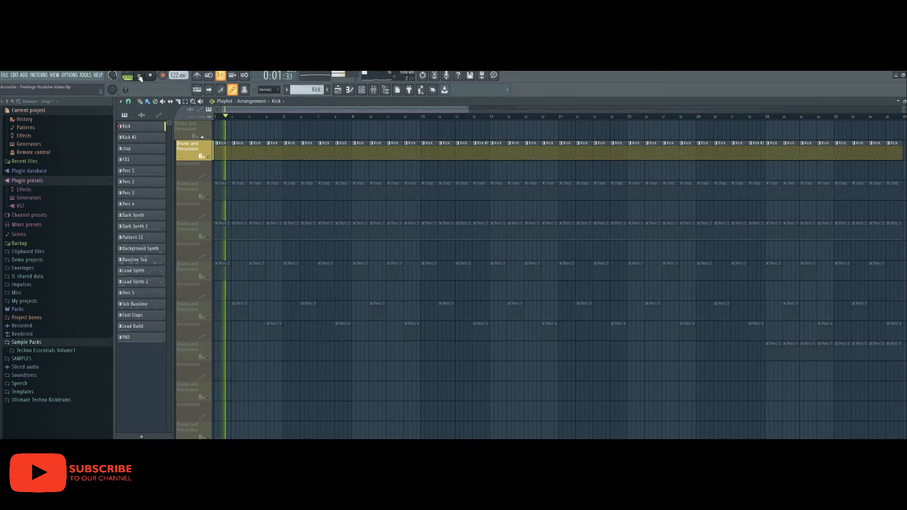
click(339, 90)
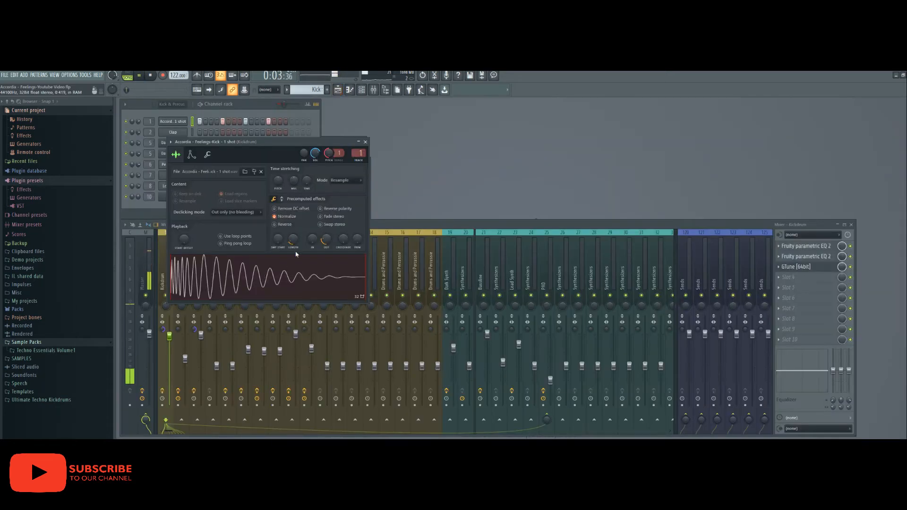
- Set the kick sampler's OUT knob to zero, audition the kick, and return to the Playlist
click(150, 77)
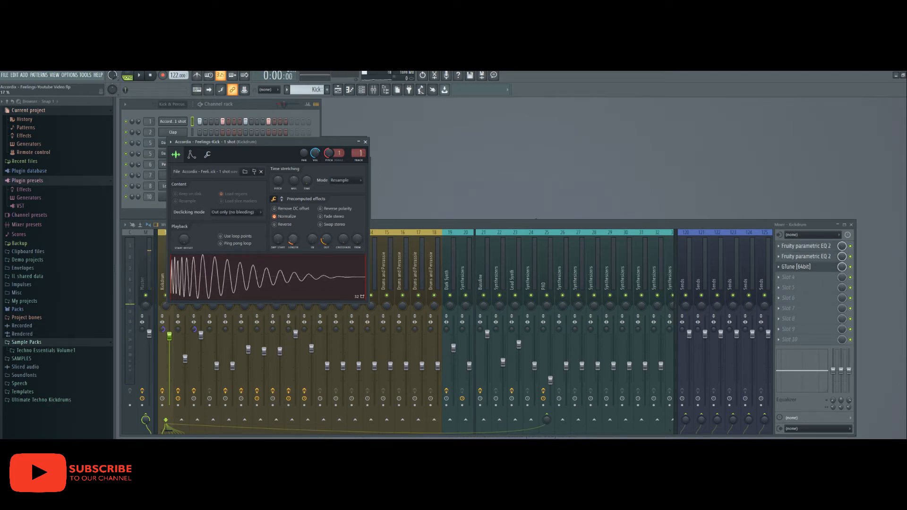
drag(327, 240, 326, 255)
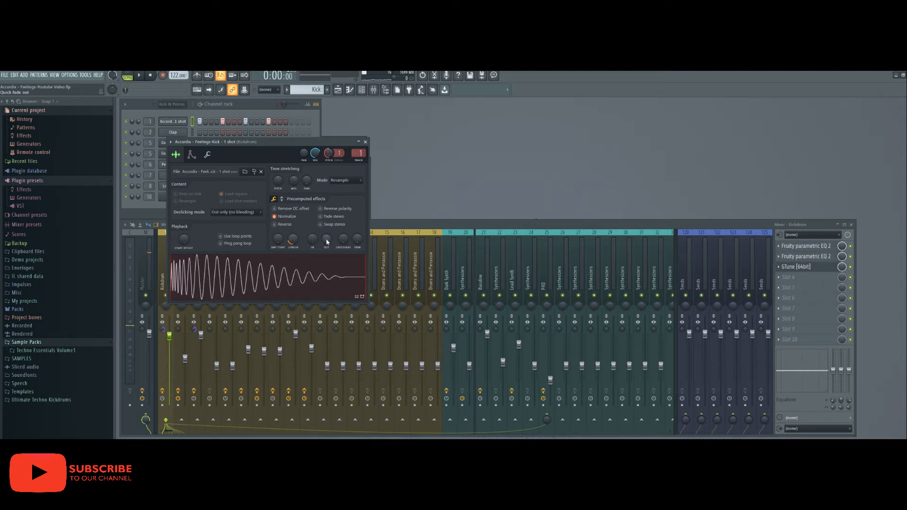
click(139, 76)
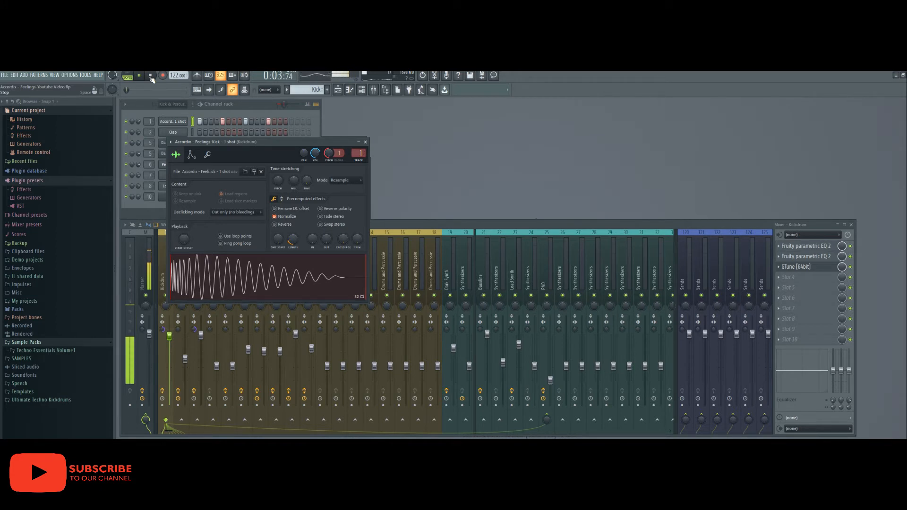
key(space)
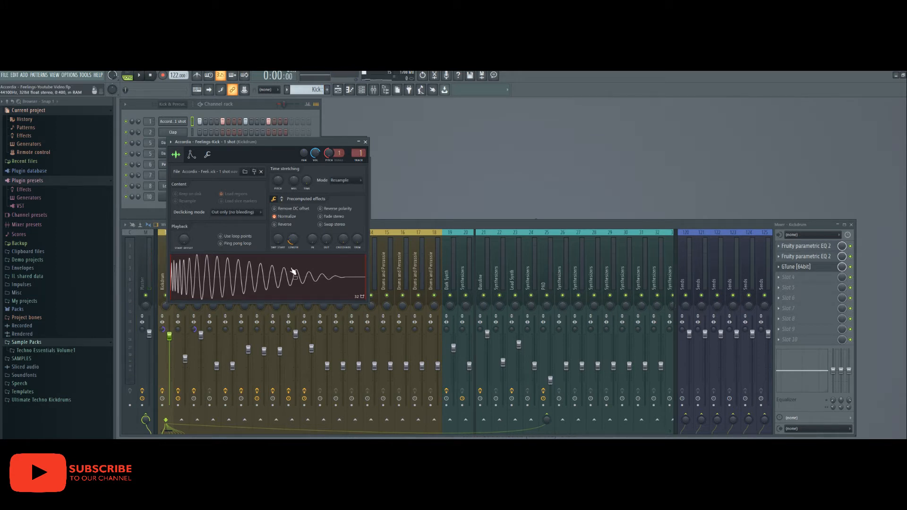
click(365, 141)
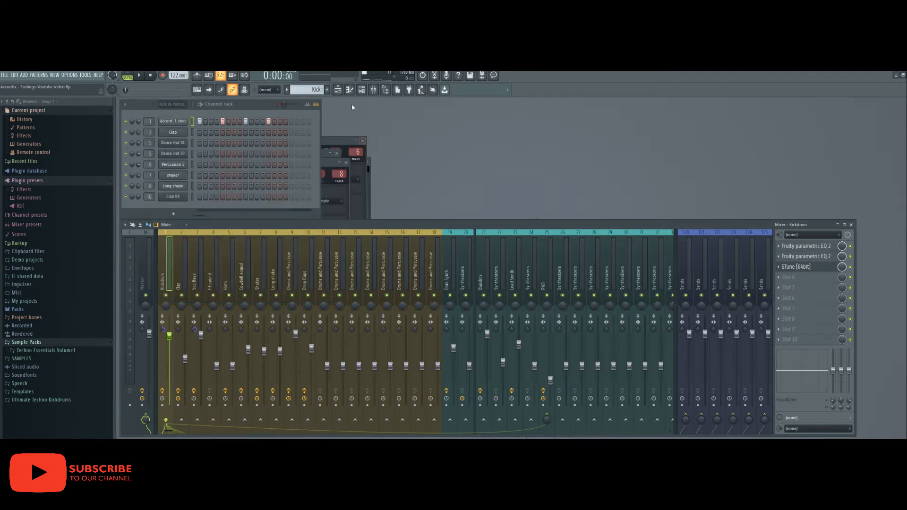
click(337, 90)
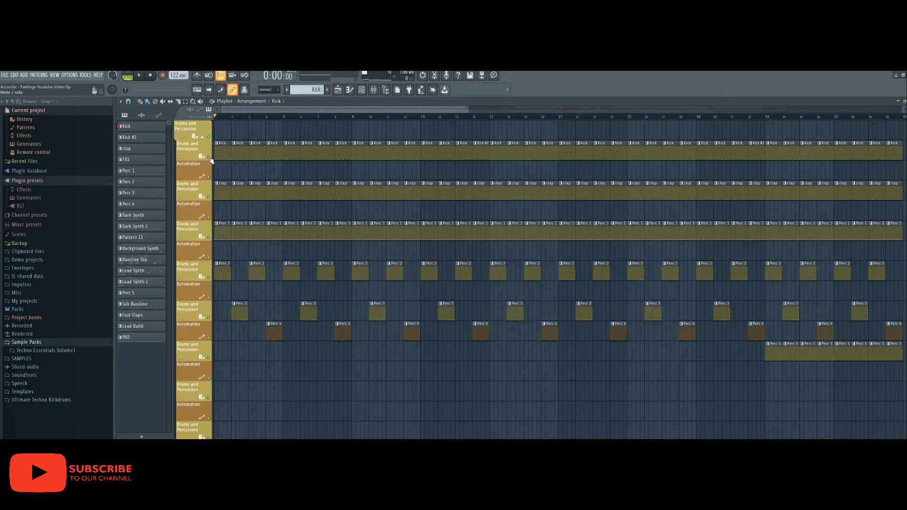
- Solo the Kick and view its spectrum in SPAN on the master with HOLD enabled
right_click(209, 157)
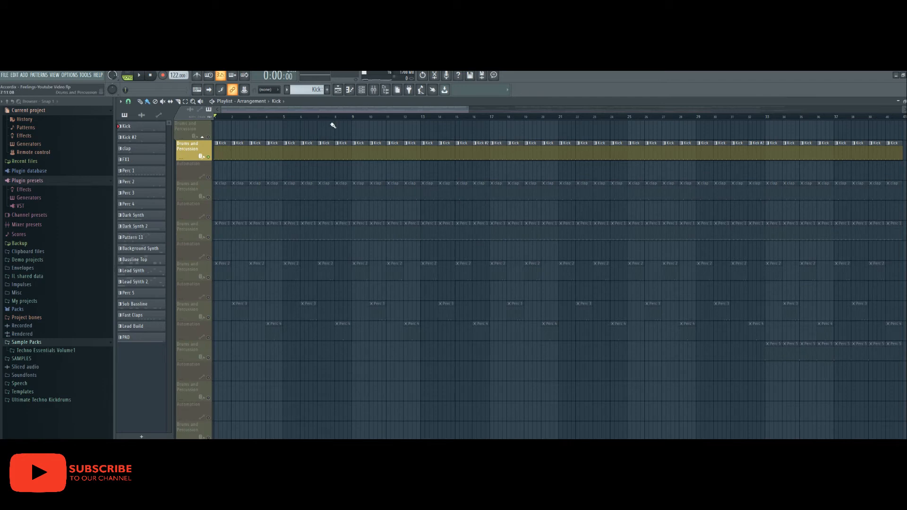
click(373, 90)
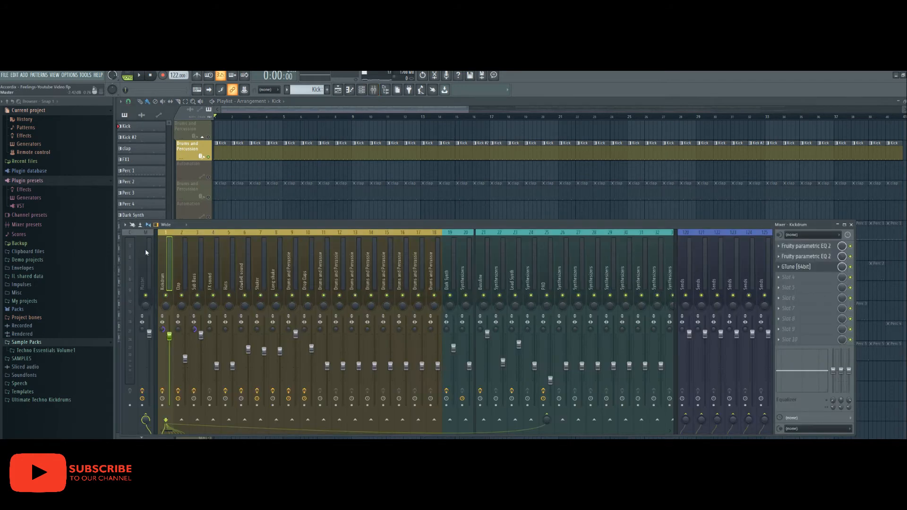
click(789, 246)
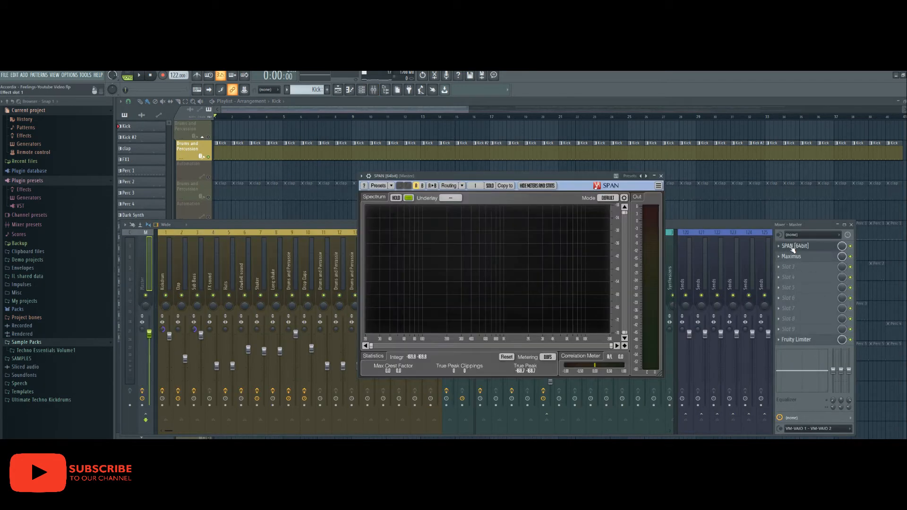
click(138, 75)
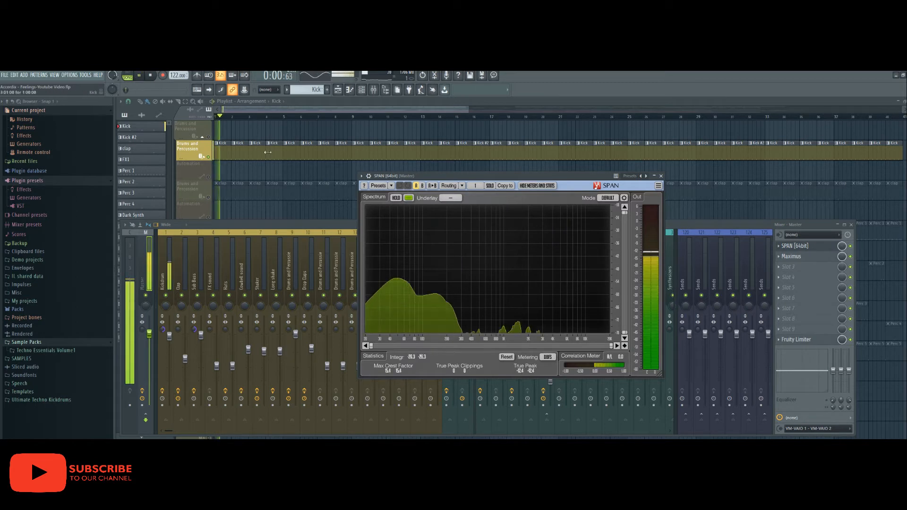
click(397, 199)
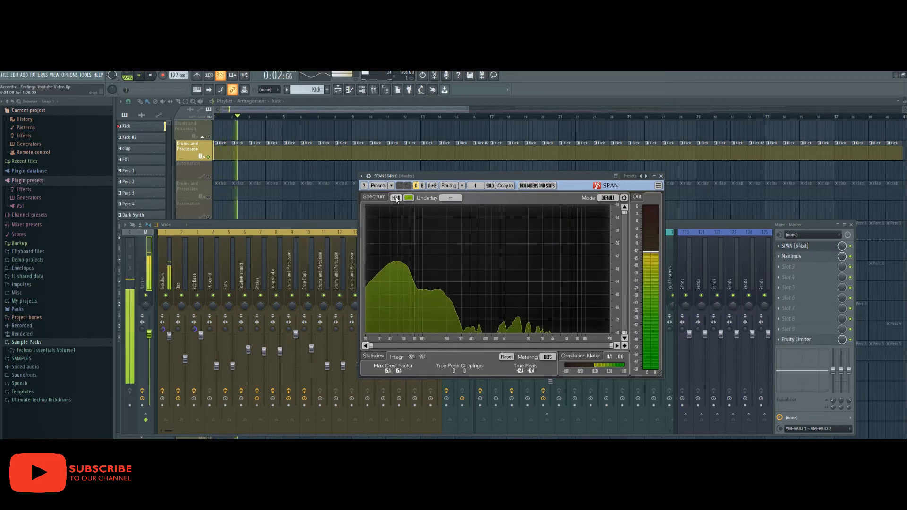
key(space)
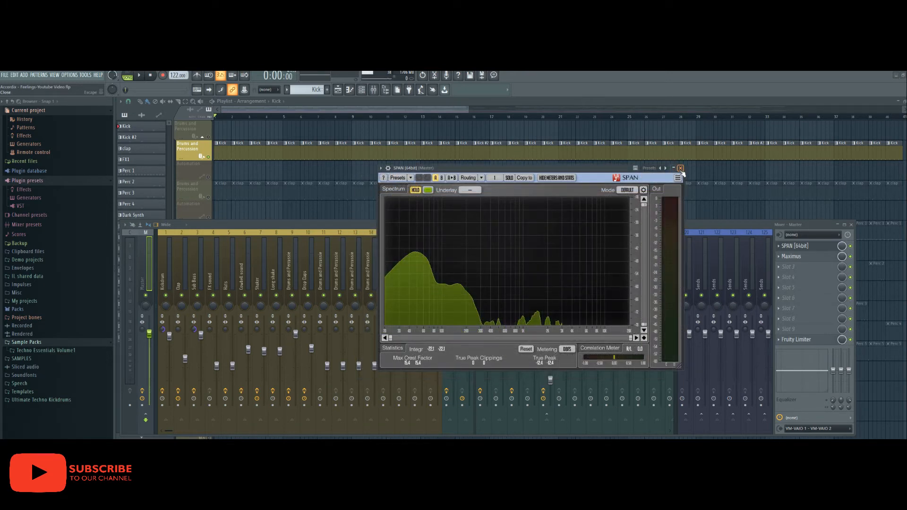
click(680, 168)
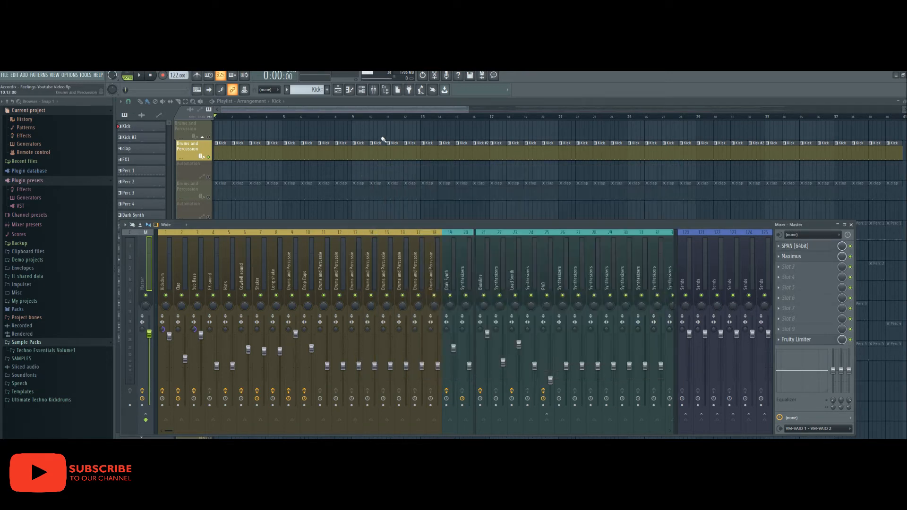
- Open the kick sampler's channel settings and its Kickdrum mixer track
click(339, 91)
click(361, 90)
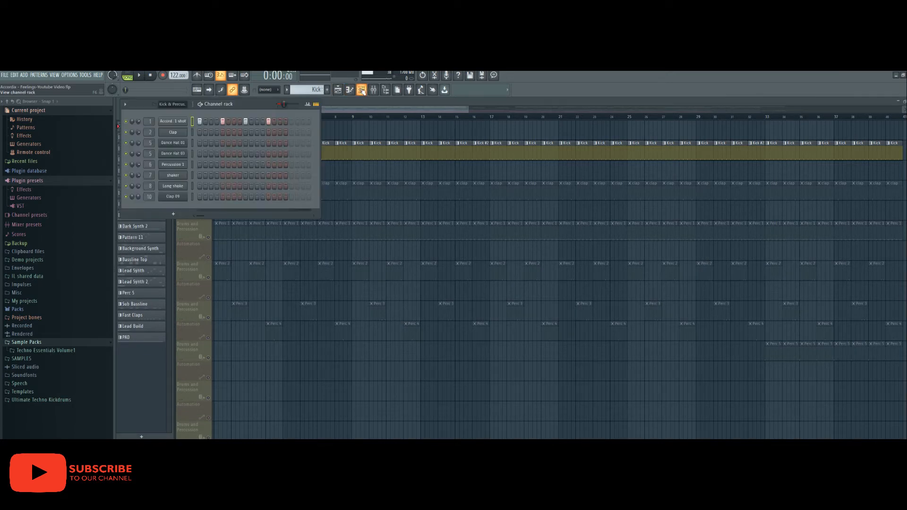
click(175, 122)
double_click(358, 152)
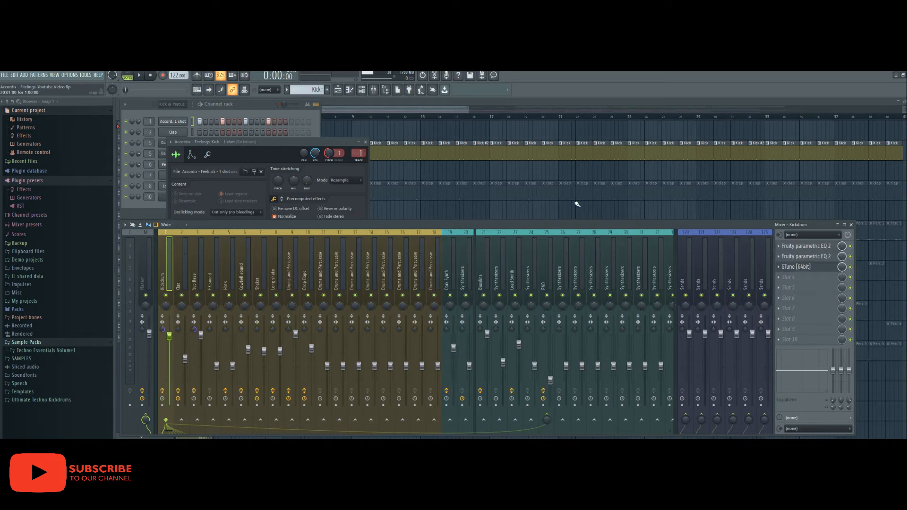
- Review the Kickdrum track's two Parametric EQ 2 plugins, then close all windows with F12
click(813, 246)
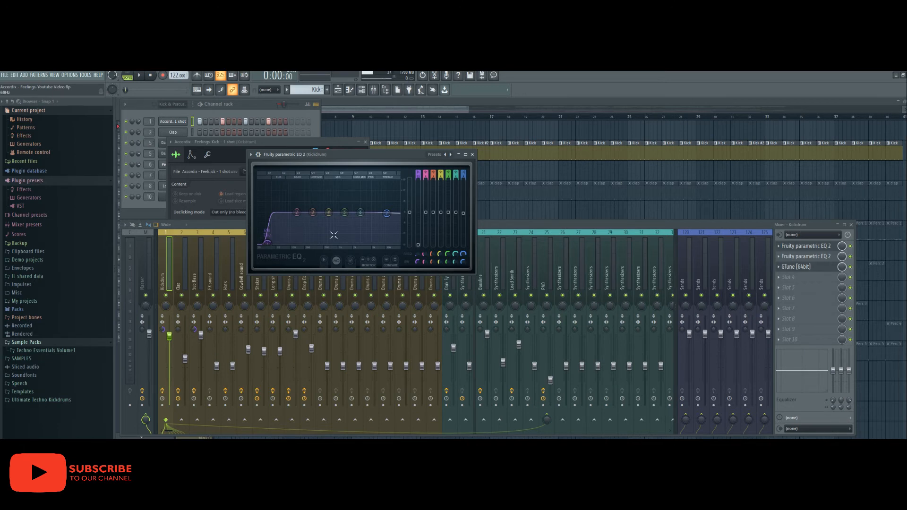
click(472, 154)
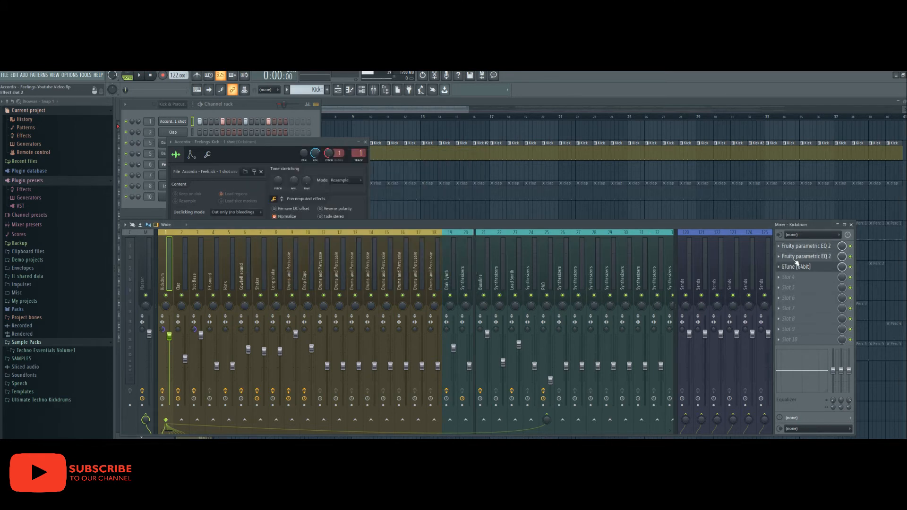
click(796, 258)
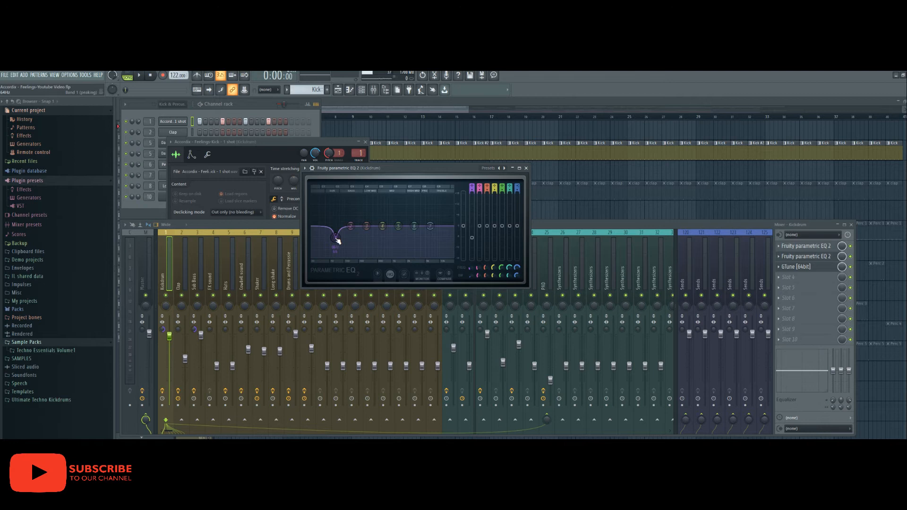
click(525, 168)
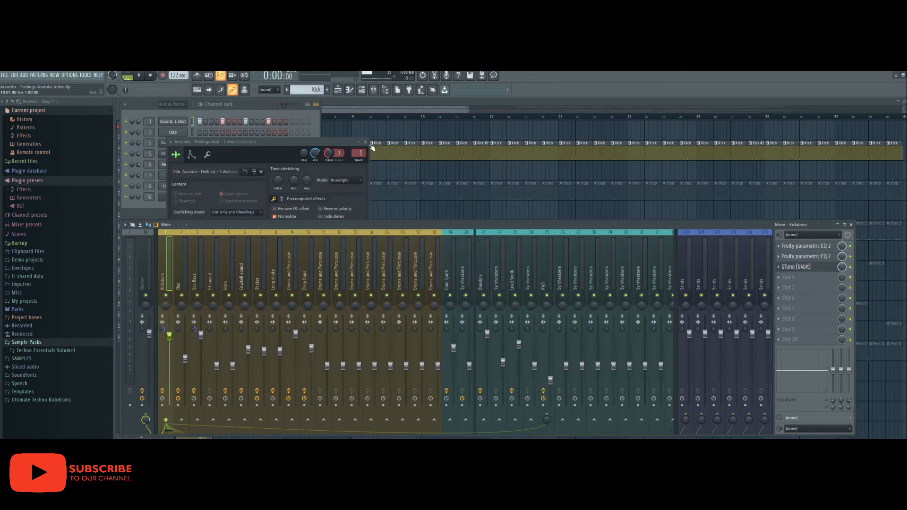
key(F12)
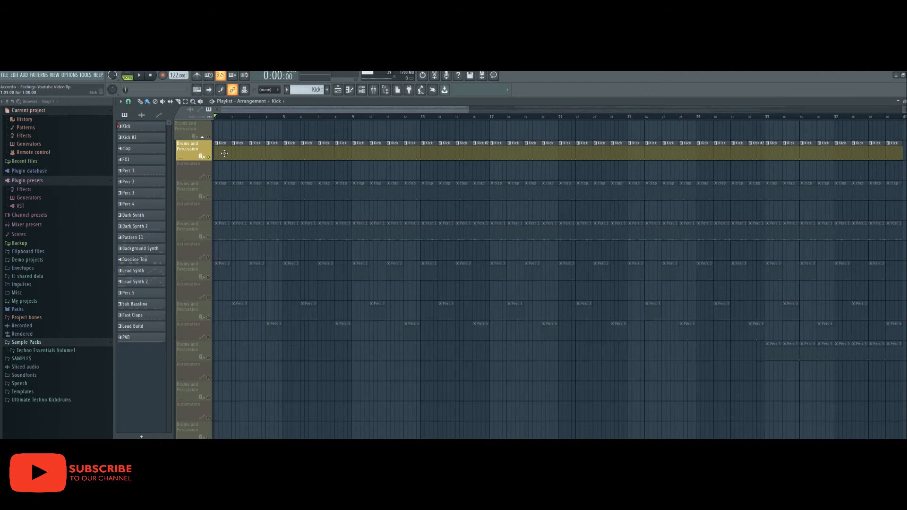
- Keep the Kick soloed and unmute the Sub Bassline track
right_click(208, 156)
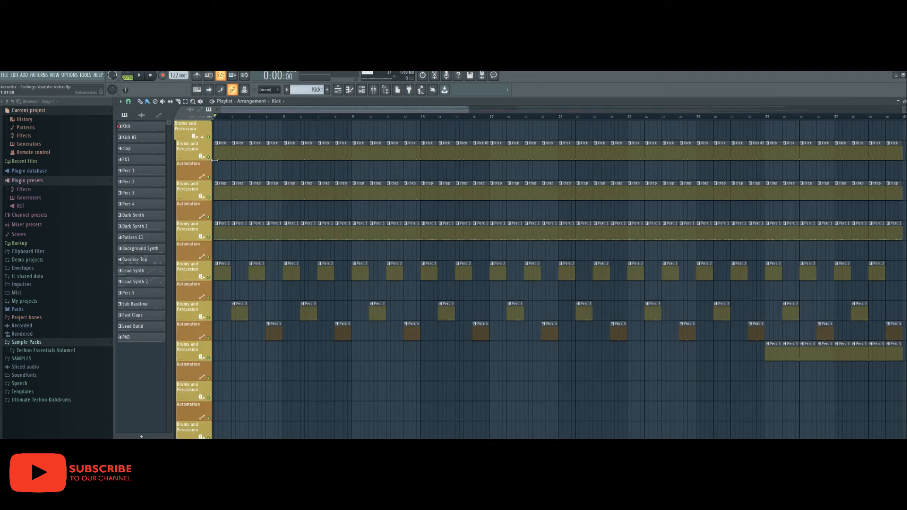
right_click(209, 156)
scroll(214, 290, down, 11)
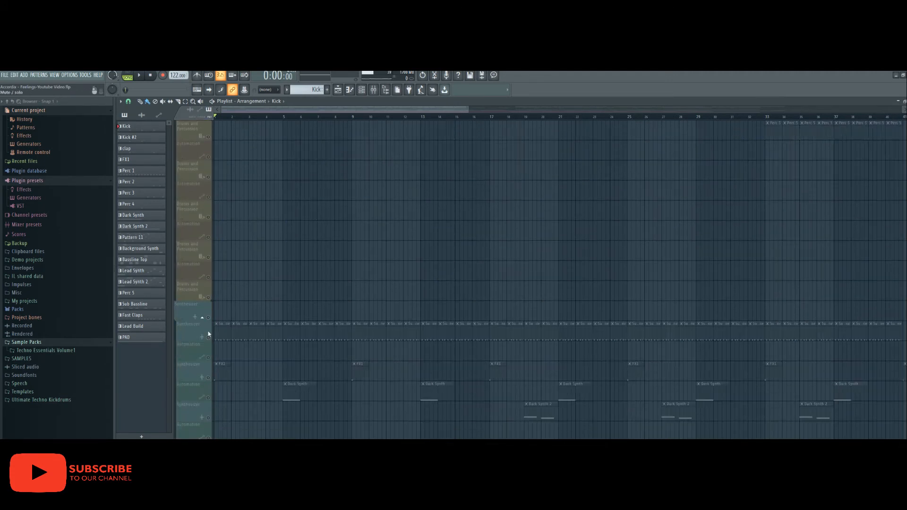
click(209, 339)
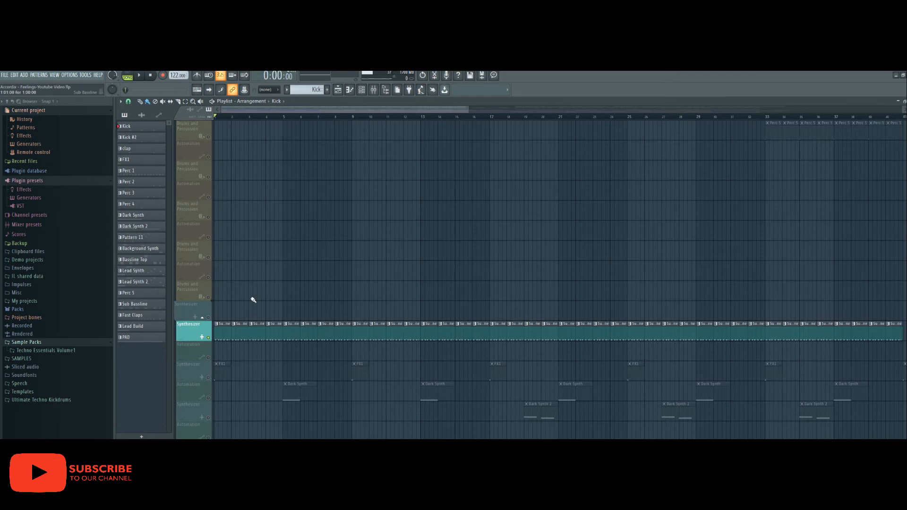
scroll(250, 267, up, 11)
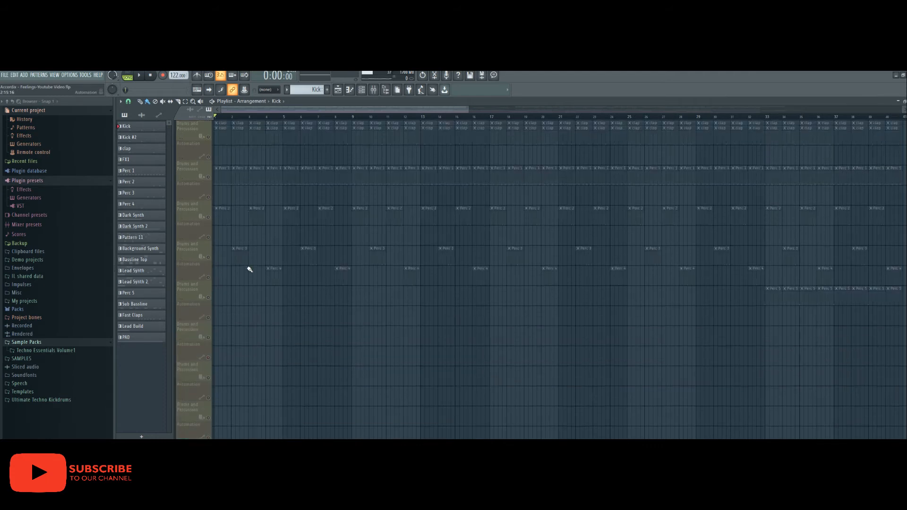
- Play the Kick with Sub Bassline, then select a Sub Bassline clip as the current pattern
click(140, 78)
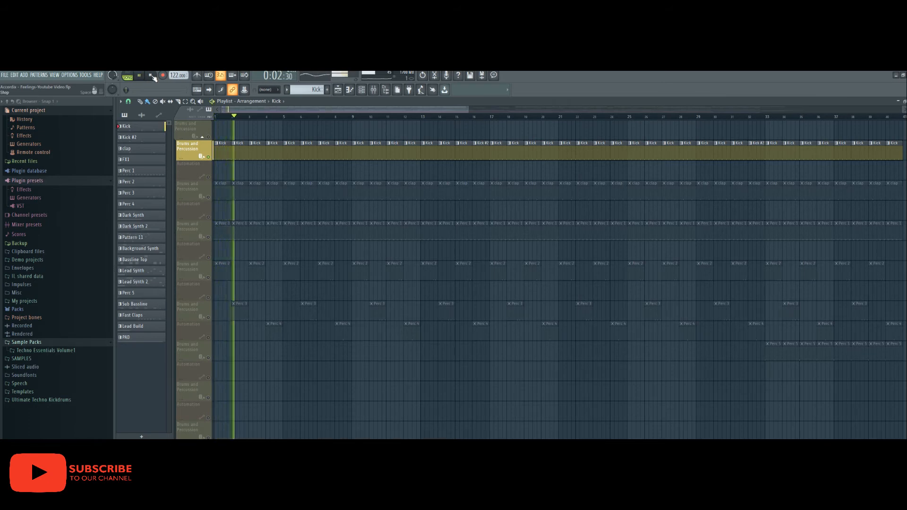
click(151, 76)
scroll(223, 336, down, 5)
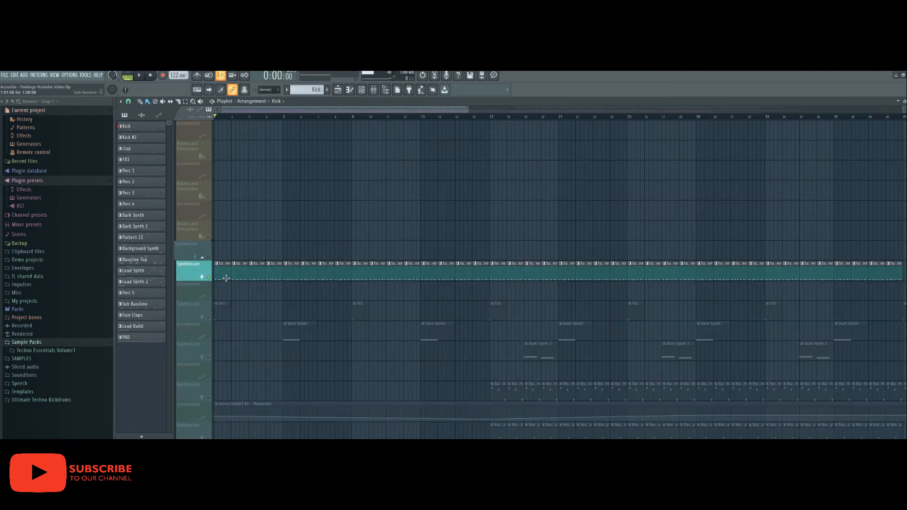
click(224, 267)
double_click(223, 265)
click(297, 335)
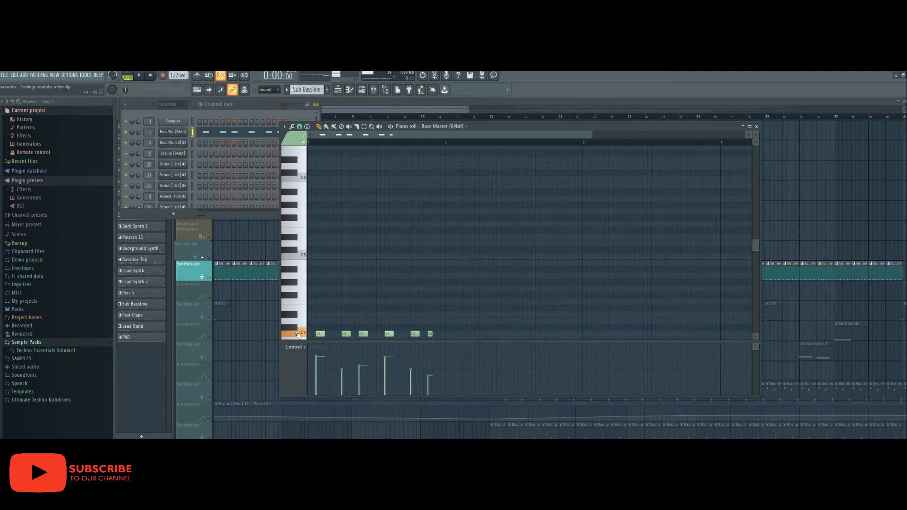
click(138, 75)
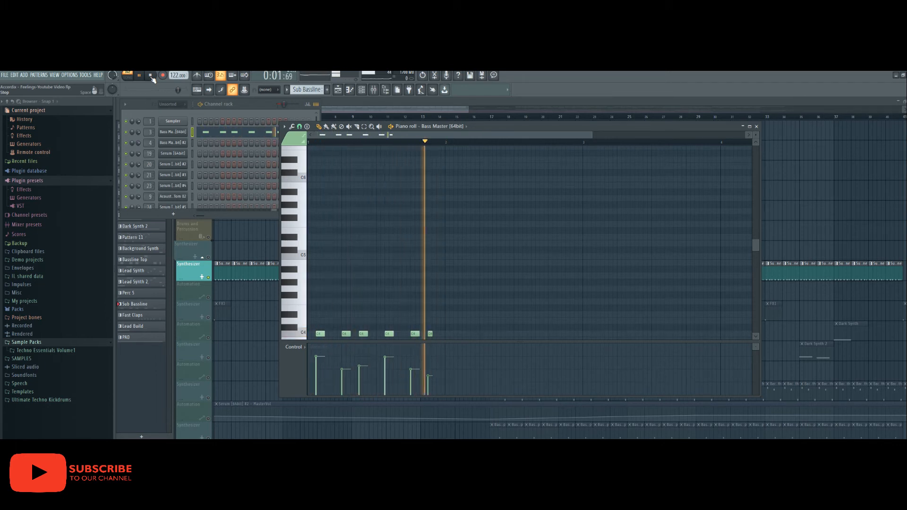
click(151, 76)
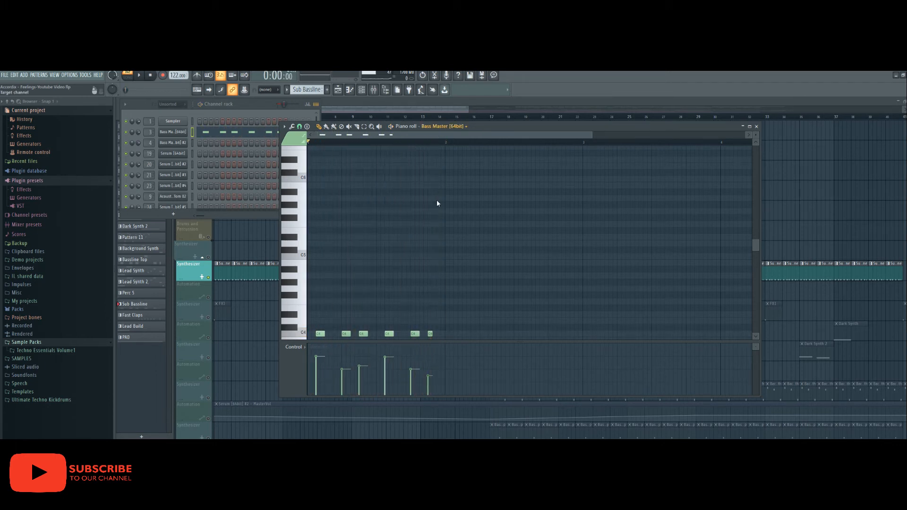
click(619, 166)
click(756, 126)
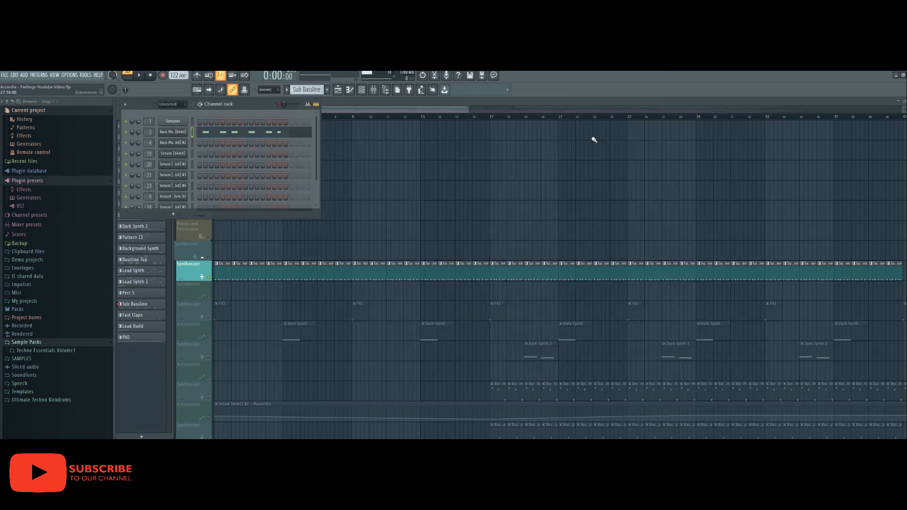
click(338, 91)
click(339, 92)
scroll(240, 251, down, 8)
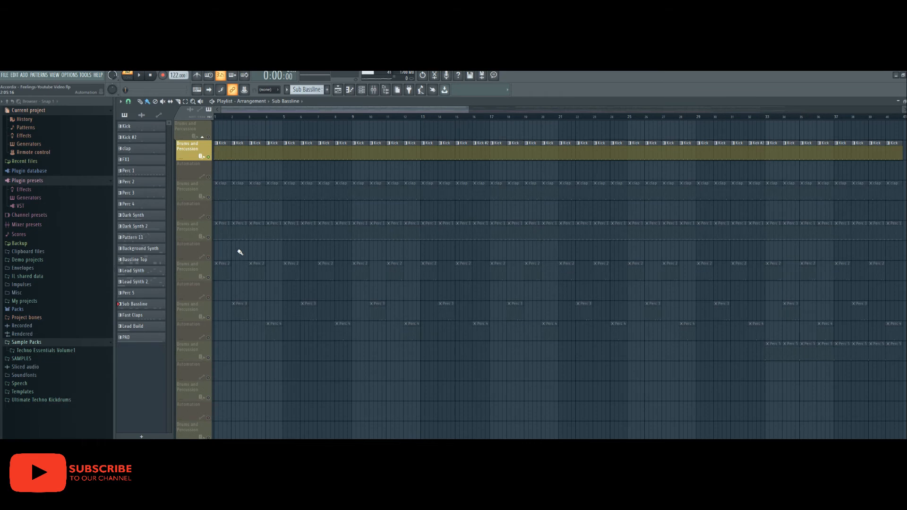
- Unmute the clap track and open its Parametric EQ and EchoBoy in the Clap mixer track
click(208, 197)
double_click(222, 183)
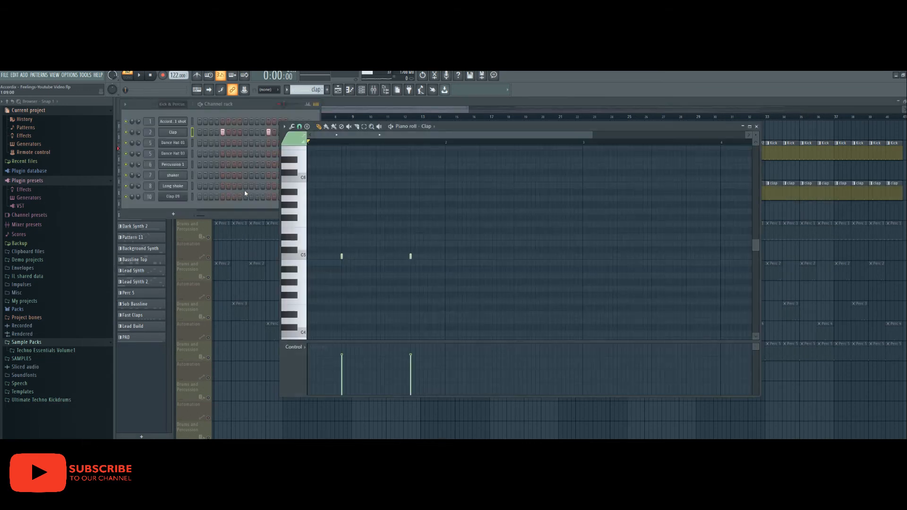
double_click(149, 133)
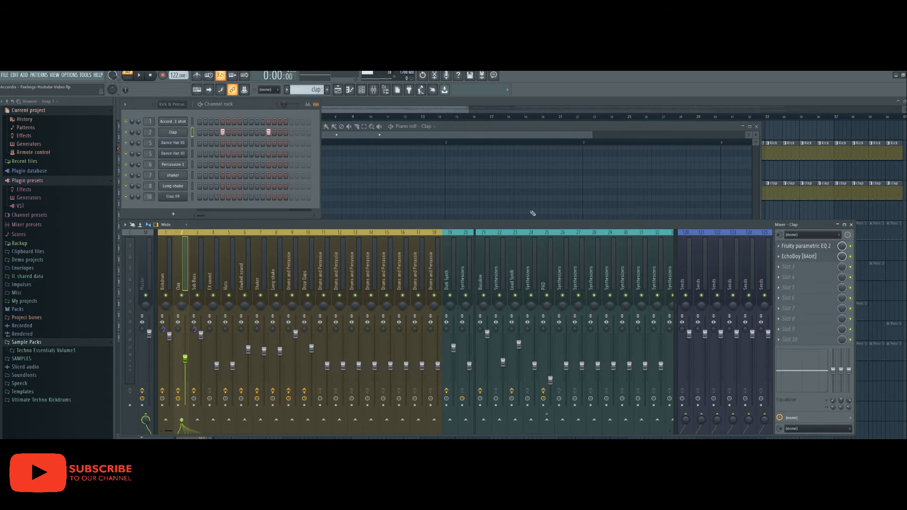
click(805, 246)
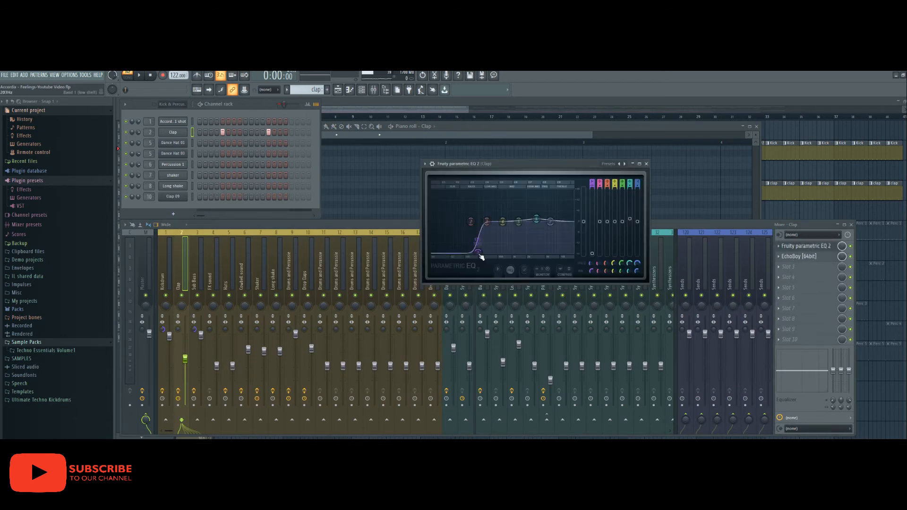
click(799, 259)
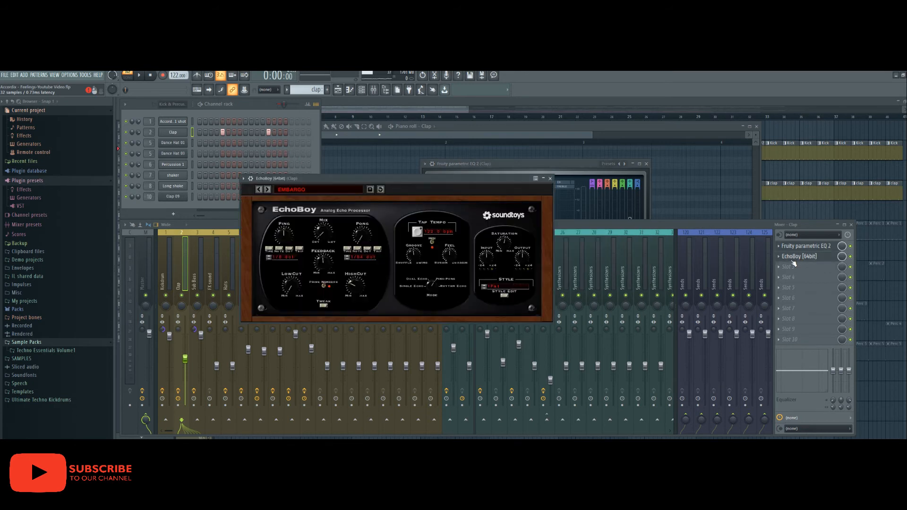
drag(389, 182, 274, 194)
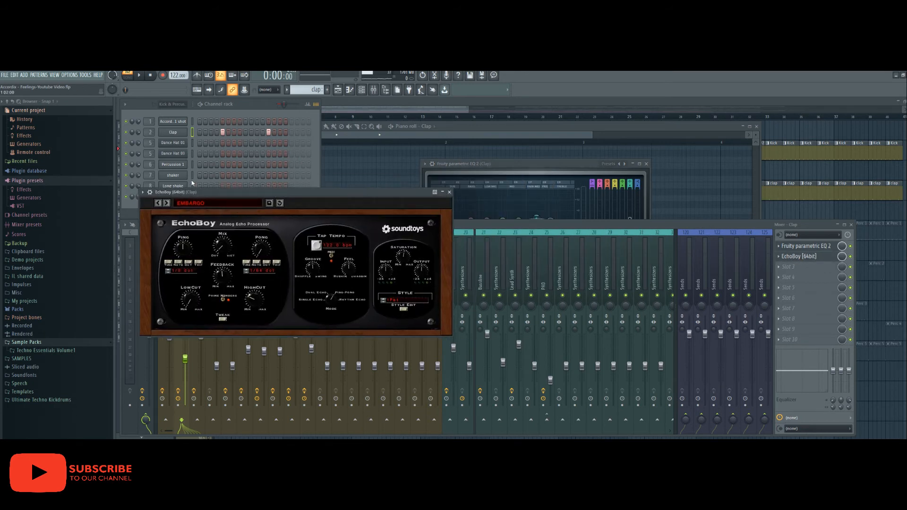
- Audition the processed clap in the song, then unmute the Perc 1 track
click(139, 75)
click(151, 76)
click(456, 112)
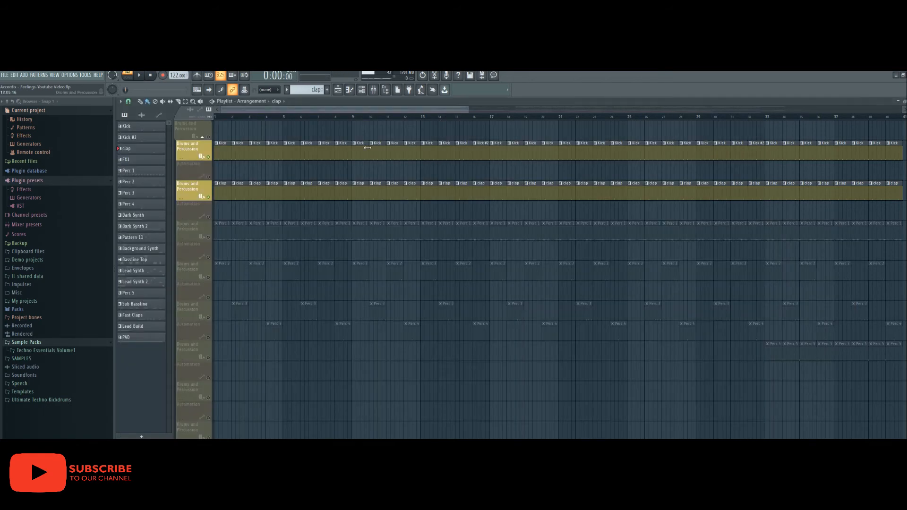
key(space)
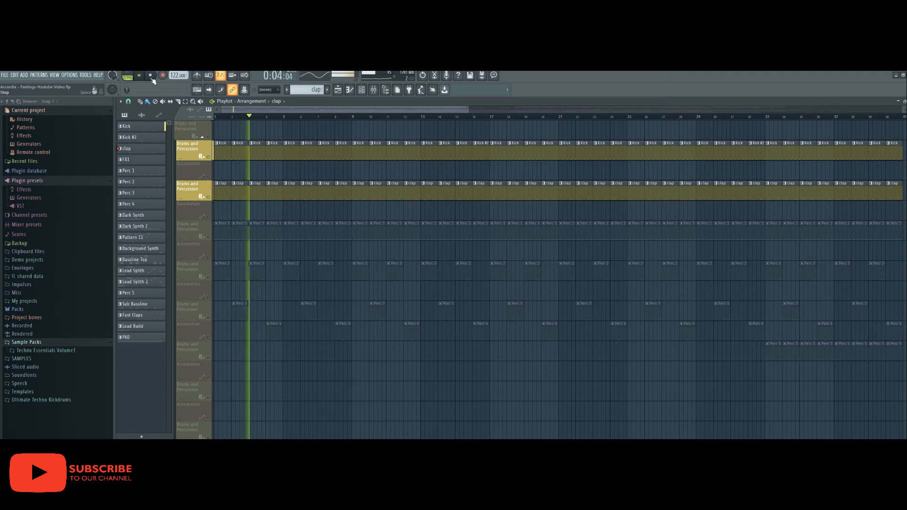
click(150, 76)
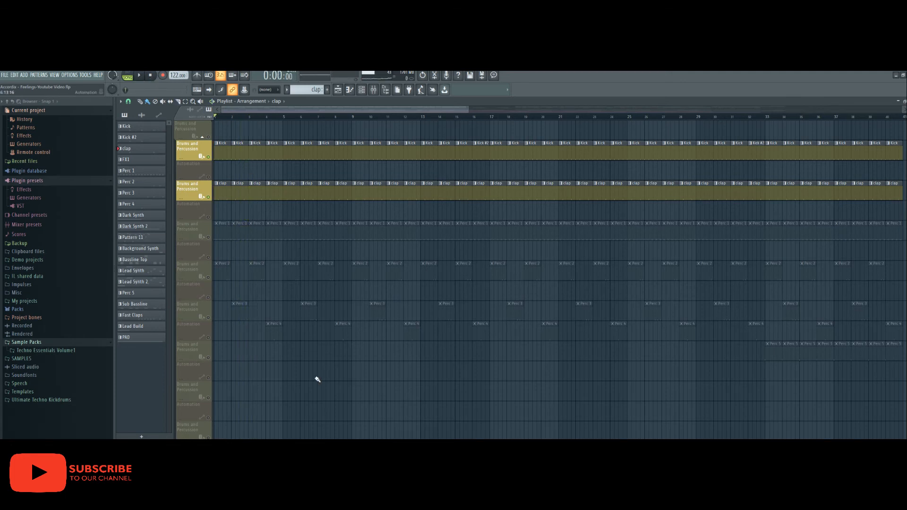
click(222, 222)
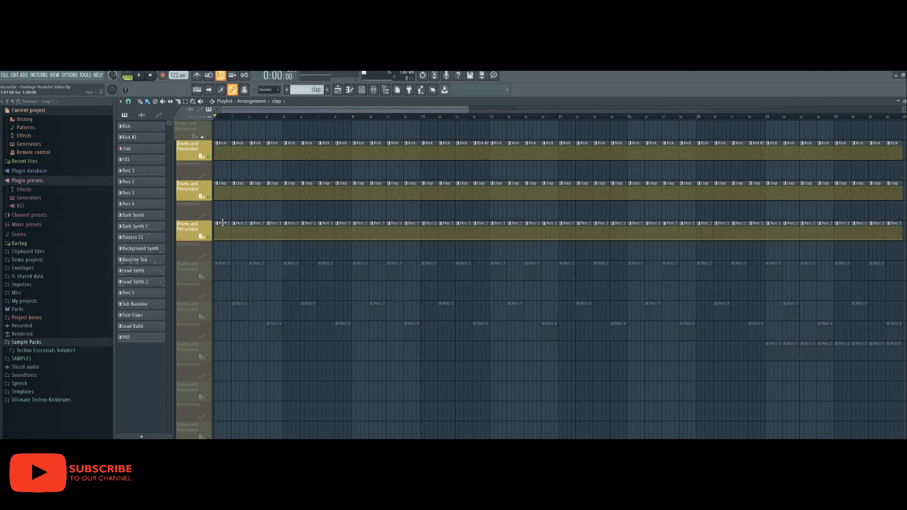
- Open Fruity Delay 3 and Fruity Reeverb 2 on the Hats mixer track for Dance Hat 01
double_click(222, 223)
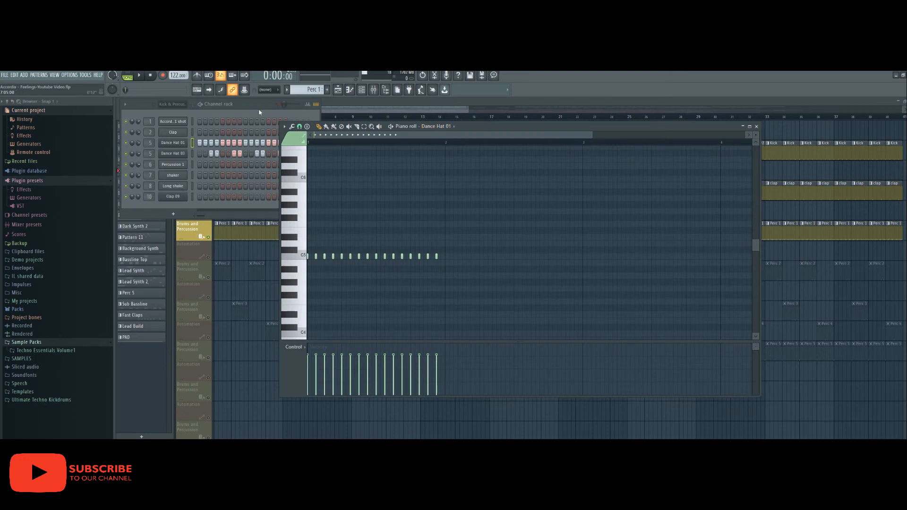
click(252, 106)
double_click(150, 143)
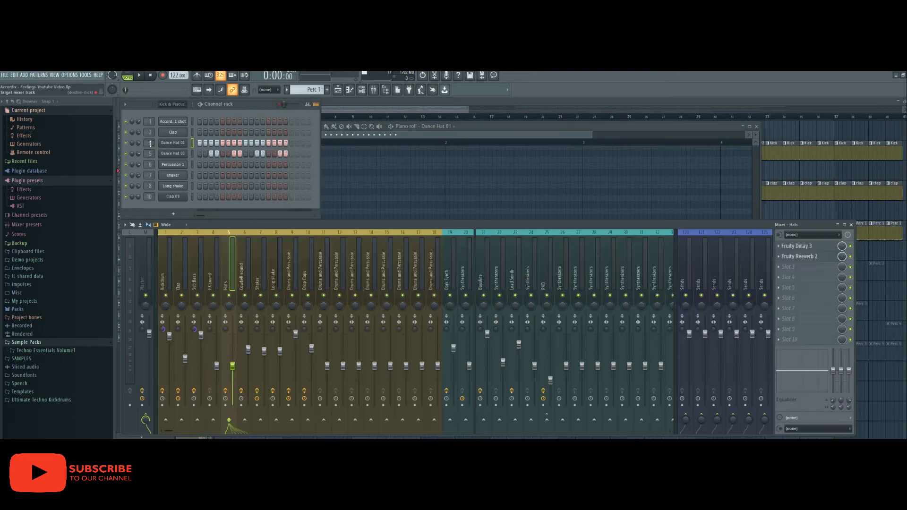
click(804, 246)
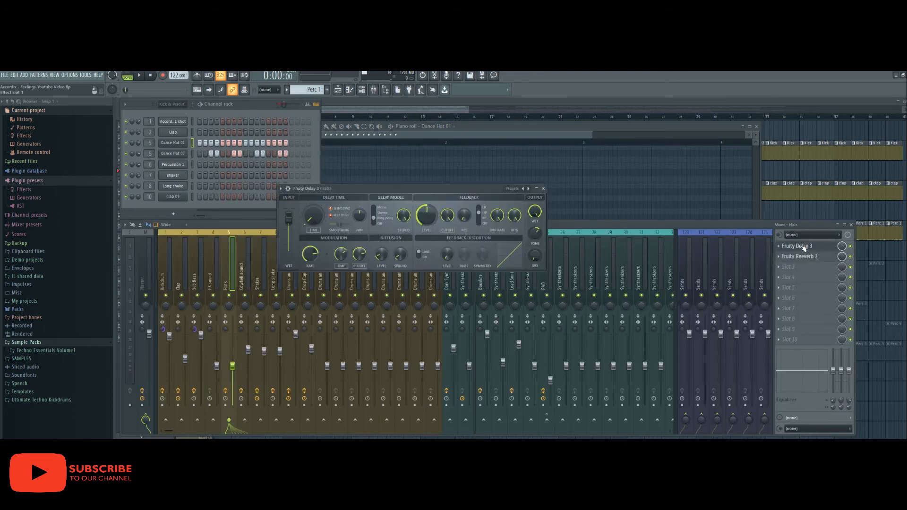
click(799, 259)
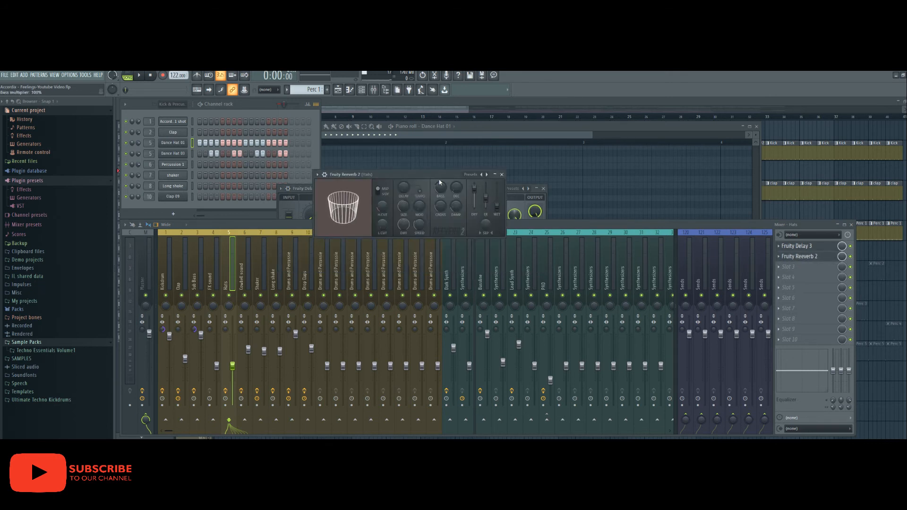
drag(439, 177, 454, 244)
drag(438, 195, 445, 171)
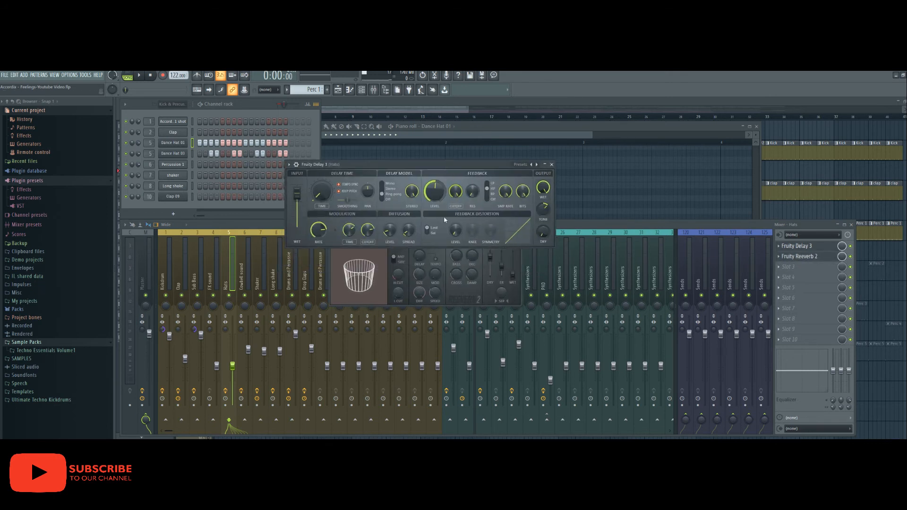
- Listen to the hats and raise Fruity Delay 3's dry output to about 70%
click(139, 75)
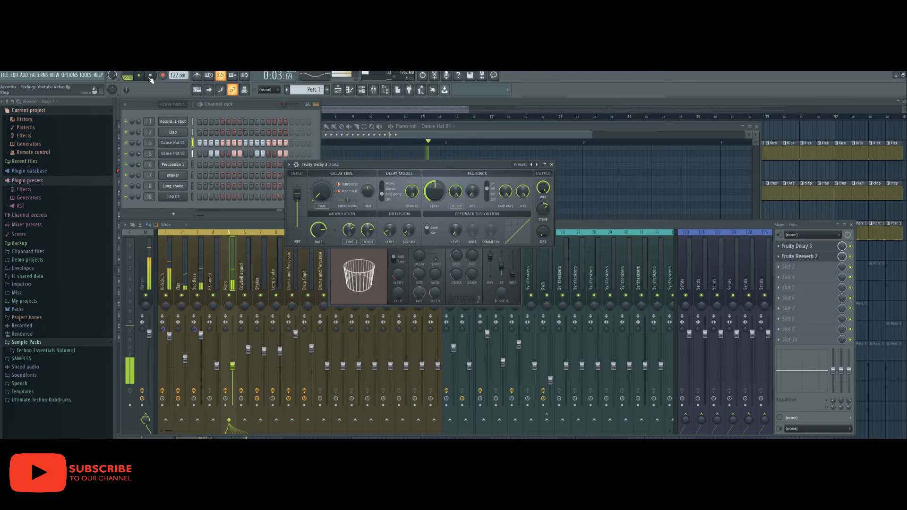
click(150, 76)
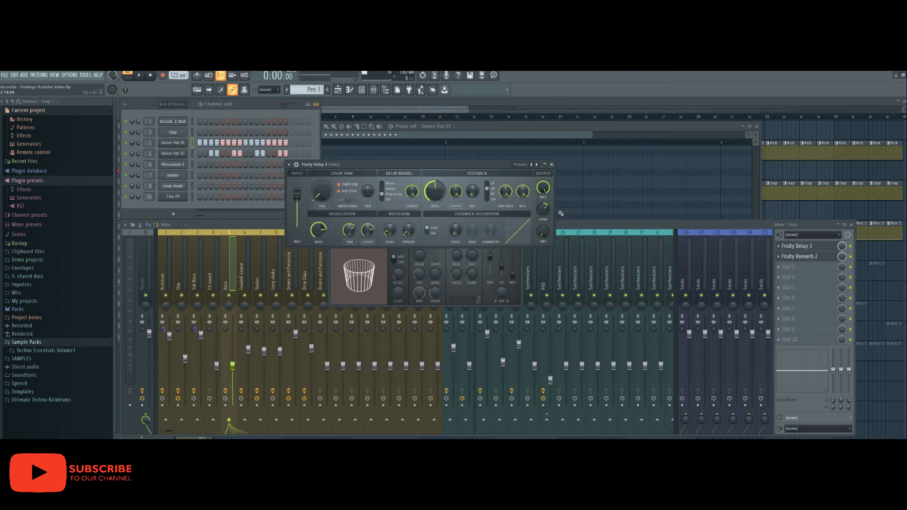
key(space)
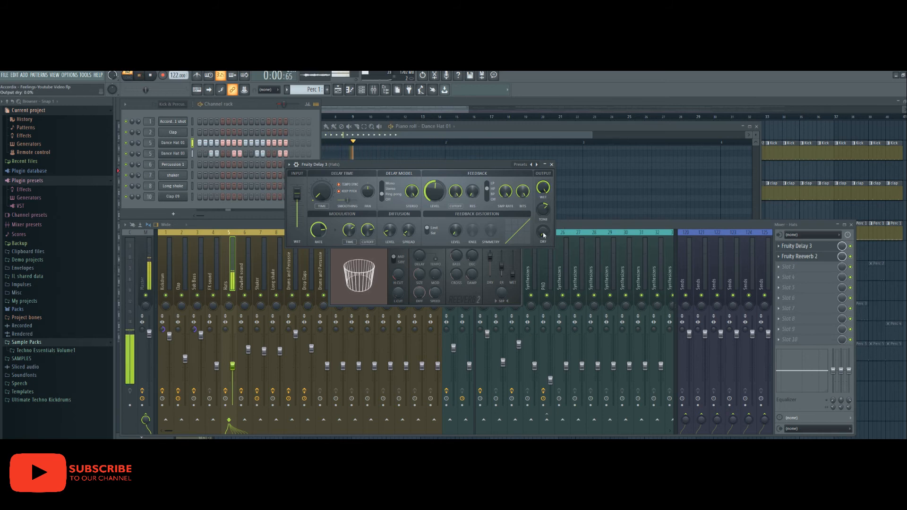
drag(542, 231, 542, 264)
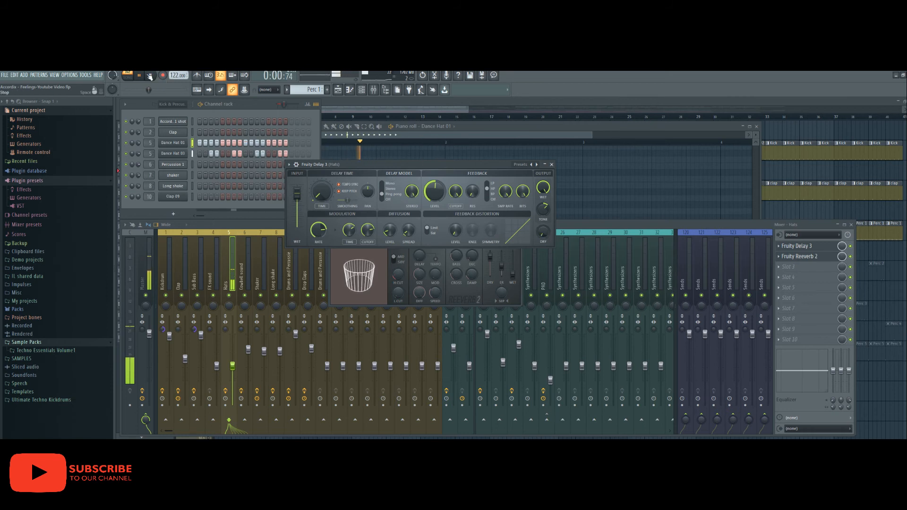
key(space)
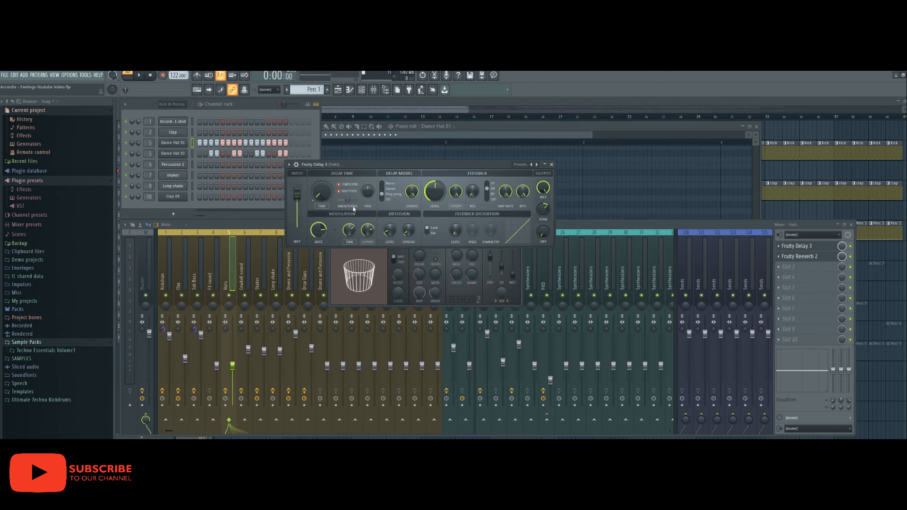
- Set Fruity Reeverb 2's wet level to 50% and audition it in song mode
click(371, 269)
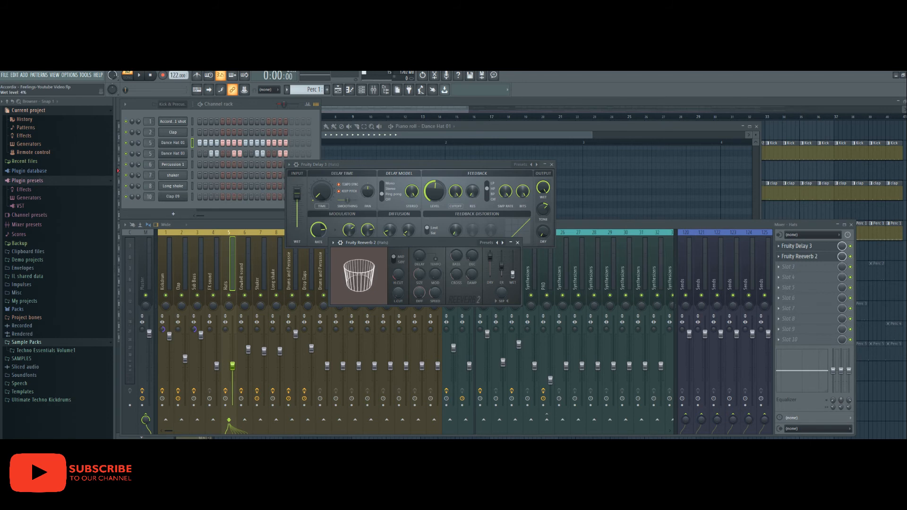
click(140, 76)
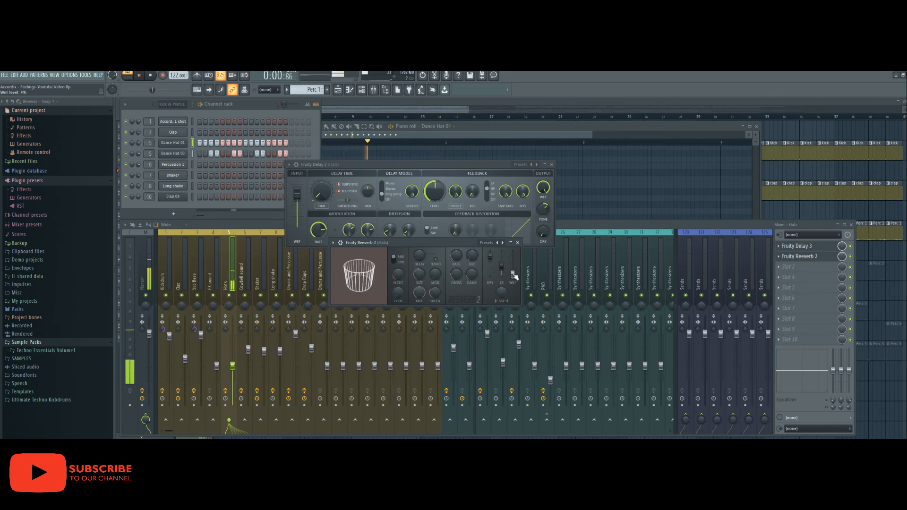
mouse_move(512, 273)
mouse_down()
mouse_move(513, 252)
mouse_move(513, 271)
mouse_up()
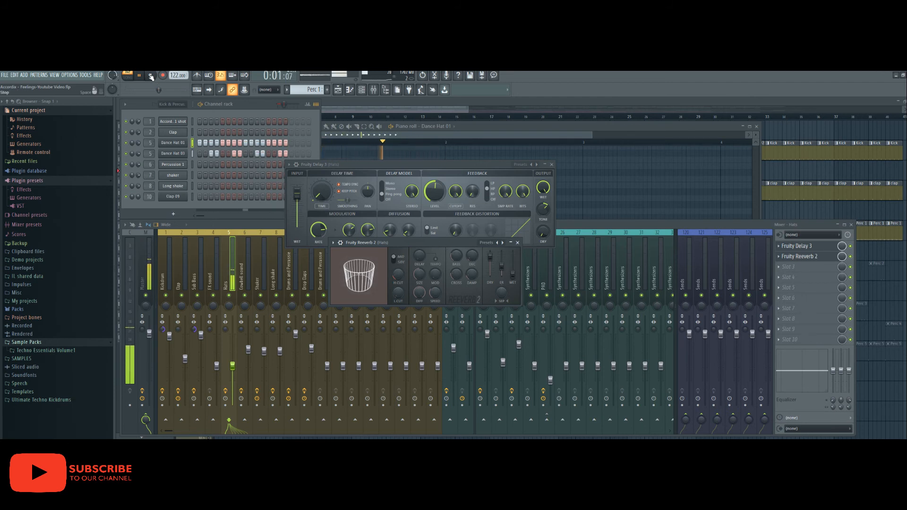
key(space)
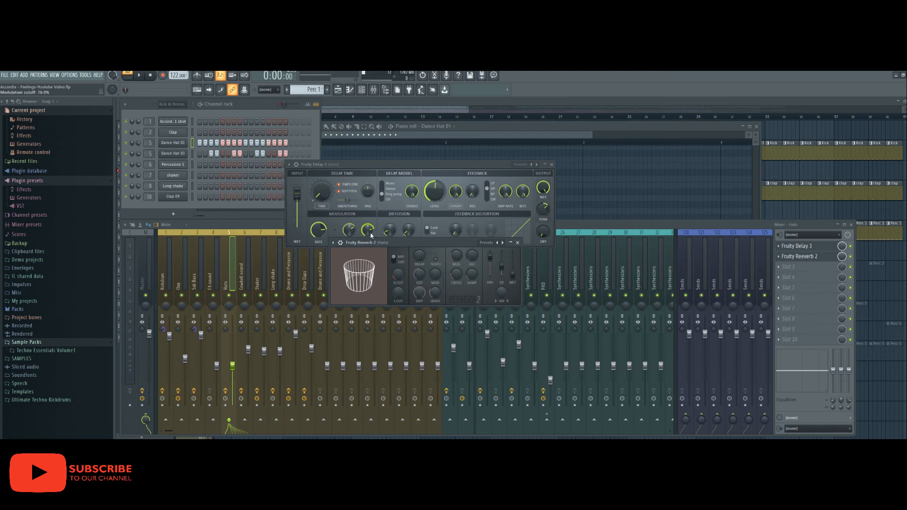
click(127, 76)
click(139, 75)
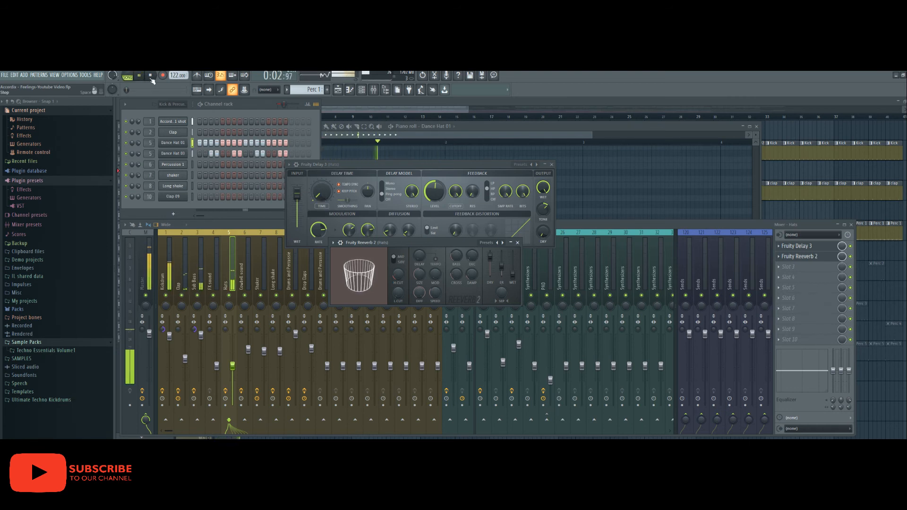
click(151, 79)
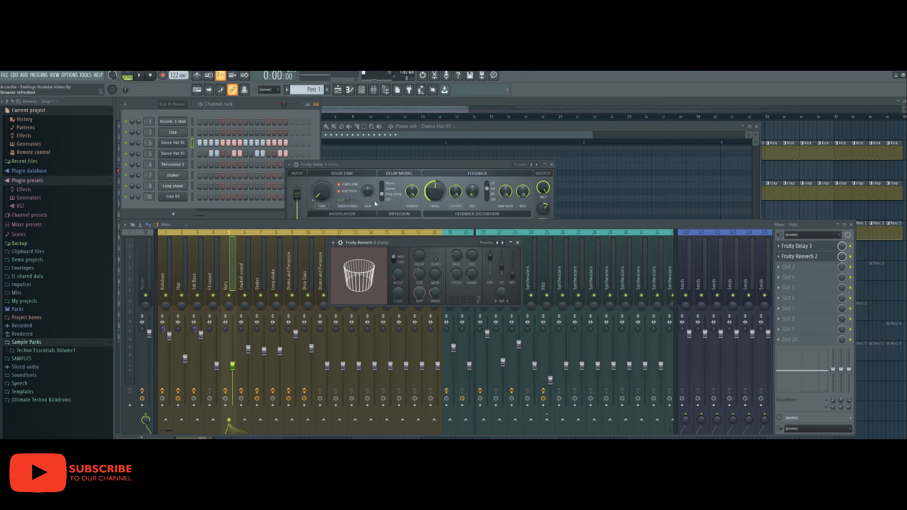
click(354, 113)
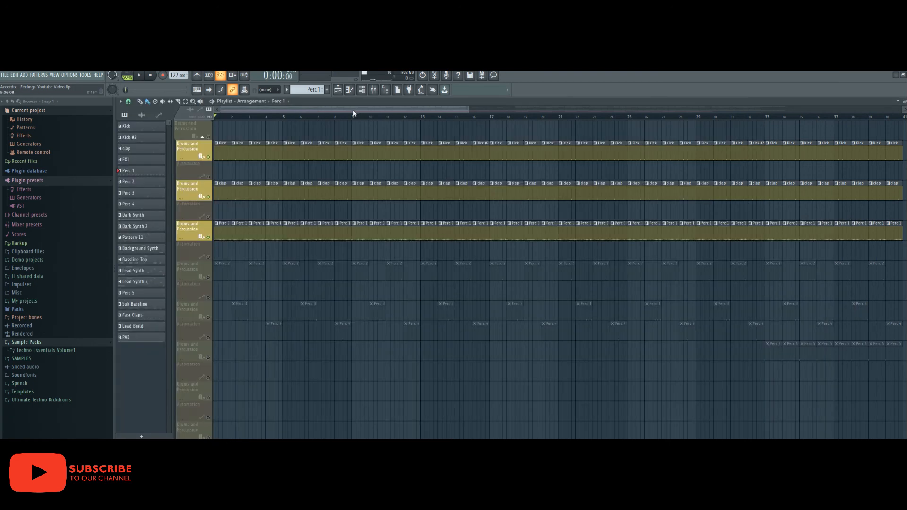
- Unmute Perc 2, open its pattern and mixer track, and play it back
click(208, 278)
click(221, 263)
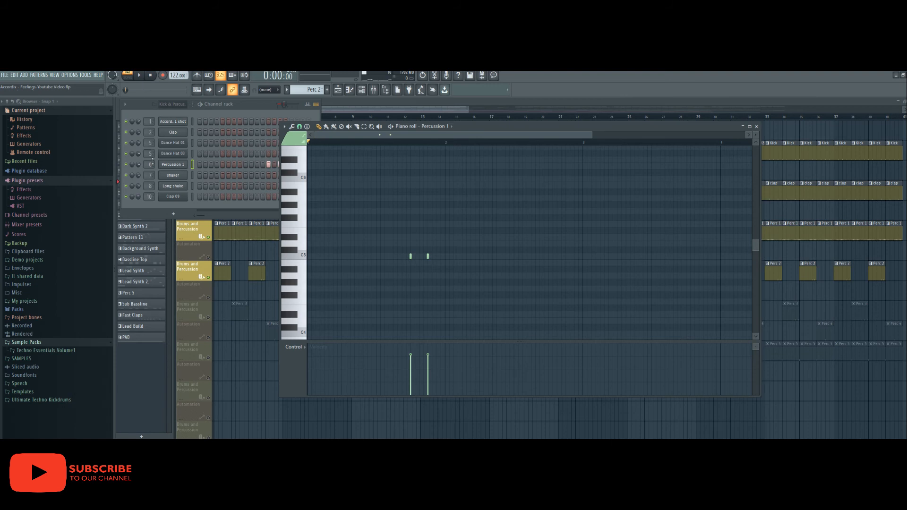
double_click(149, 165)
key(space)
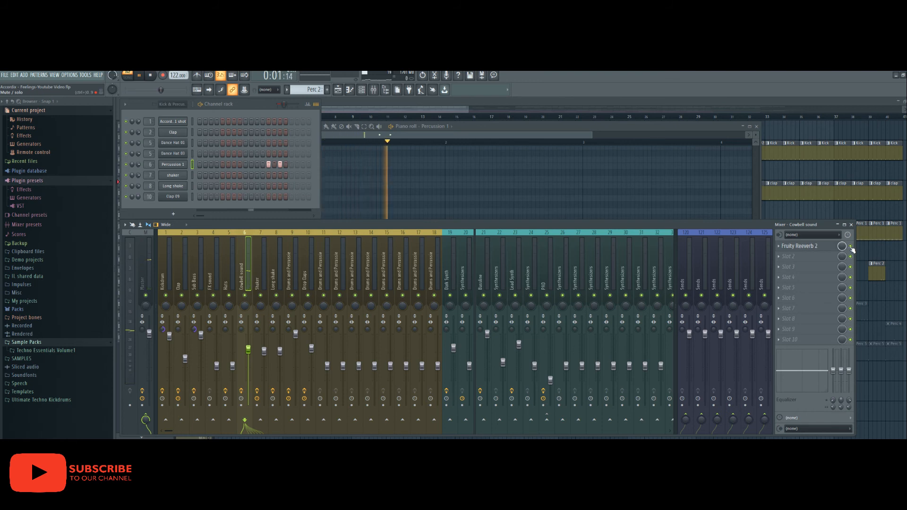
key(space)
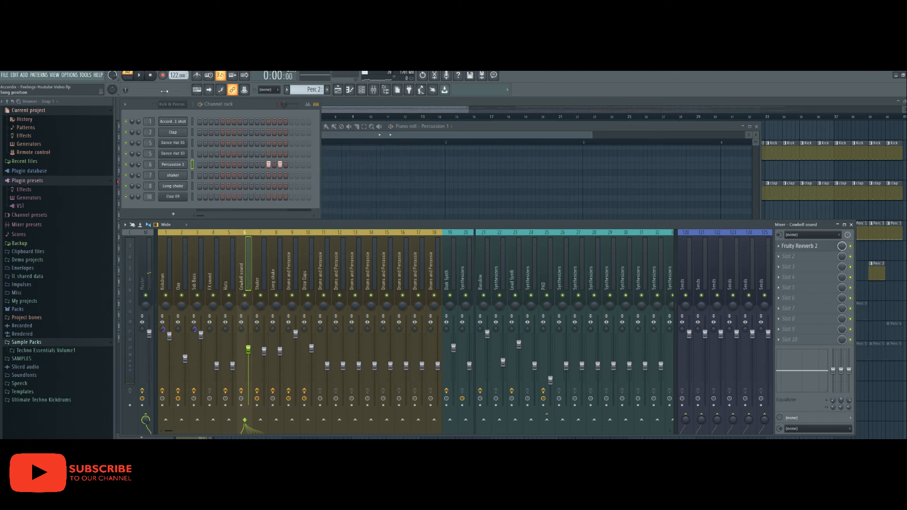
- Unmute Perc 3 and open its three-note shaker pattern and mixer track
click(428, 112)
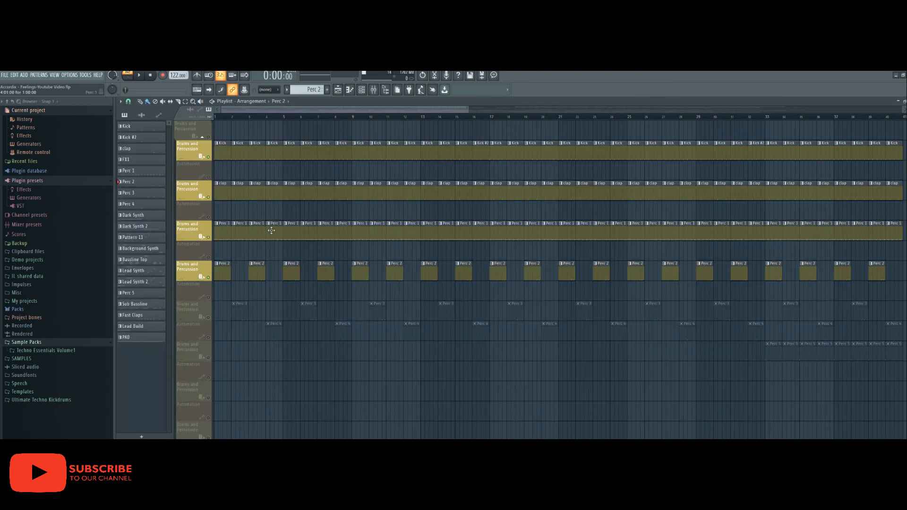
click(208, 317)
double_click(239, 303)
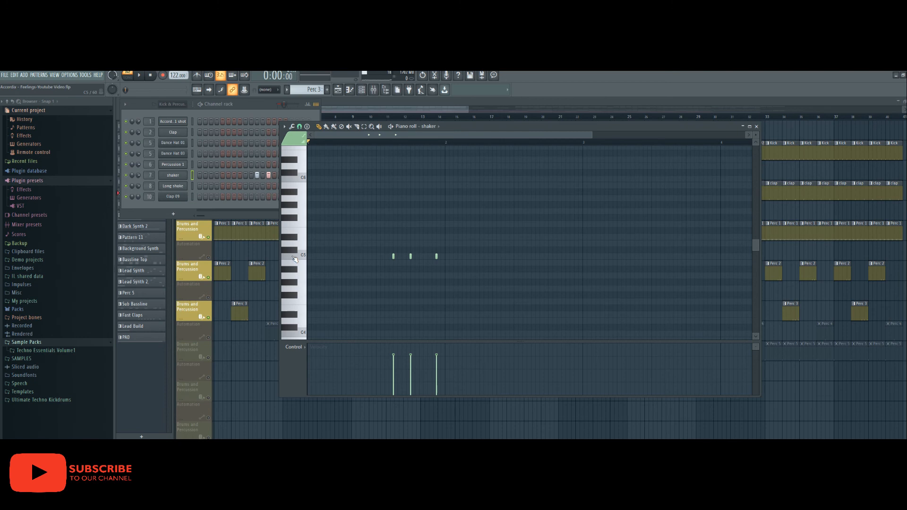
double_click(149, 175)
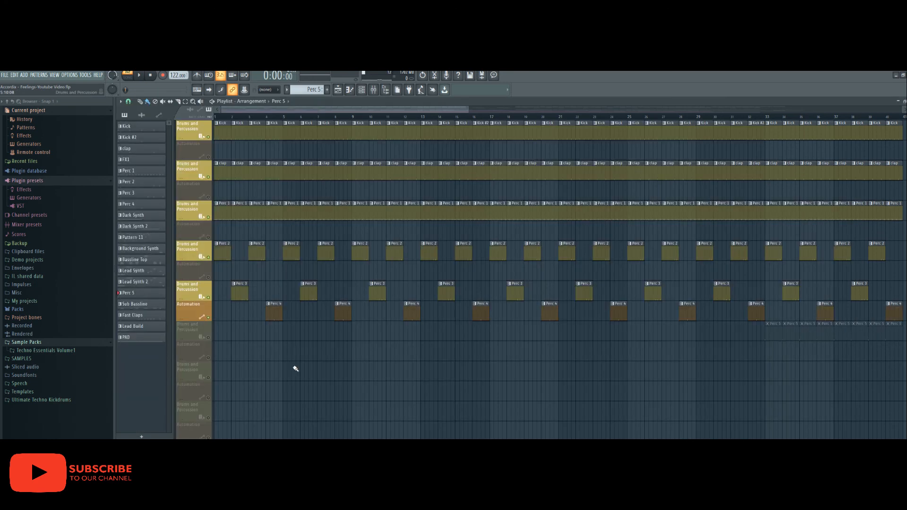
- Unmute Perc 5 and audition its Acoustic LoTom 02 pattern and mixer insert 9
click(208, 338)
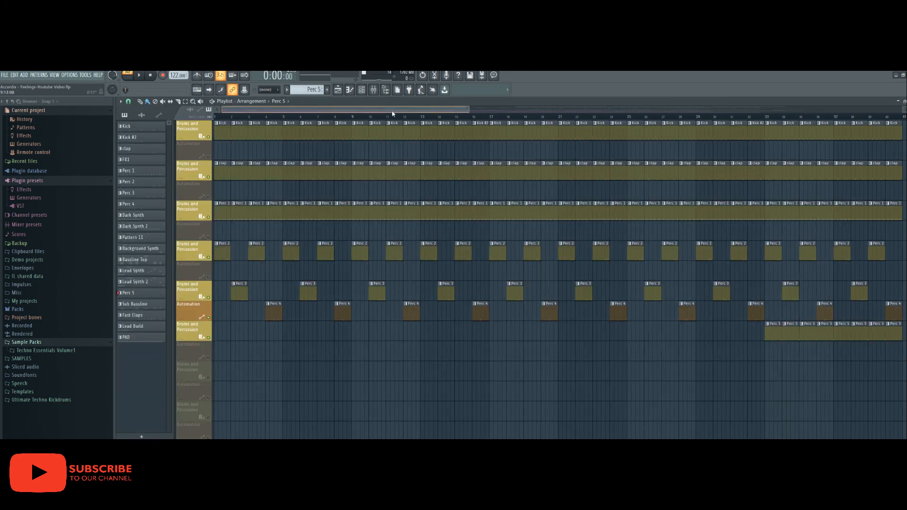
drag(391, 110, 458, 112)
double_click(585, 325)
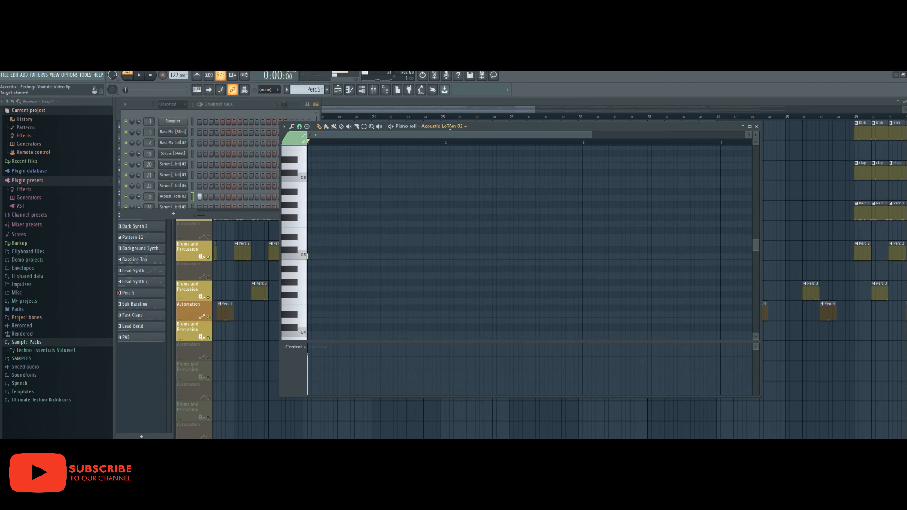
click(444, 126)
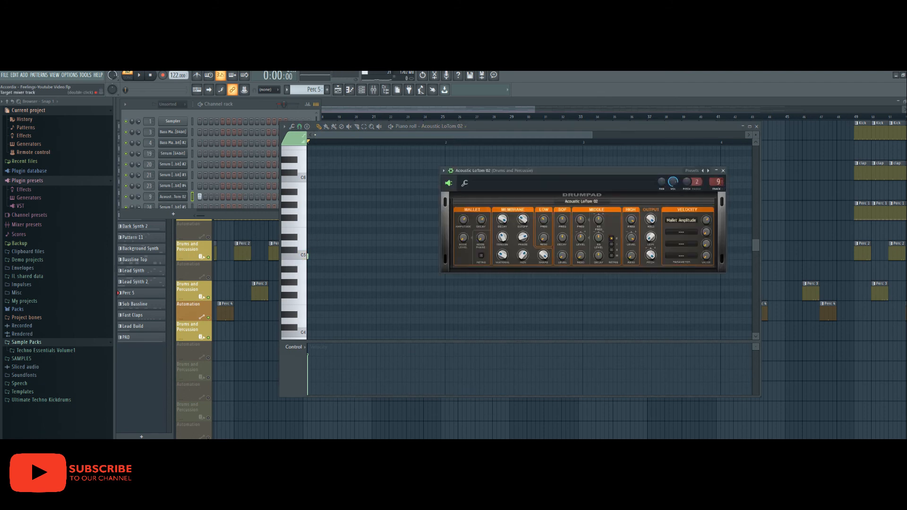
click(717, 181)
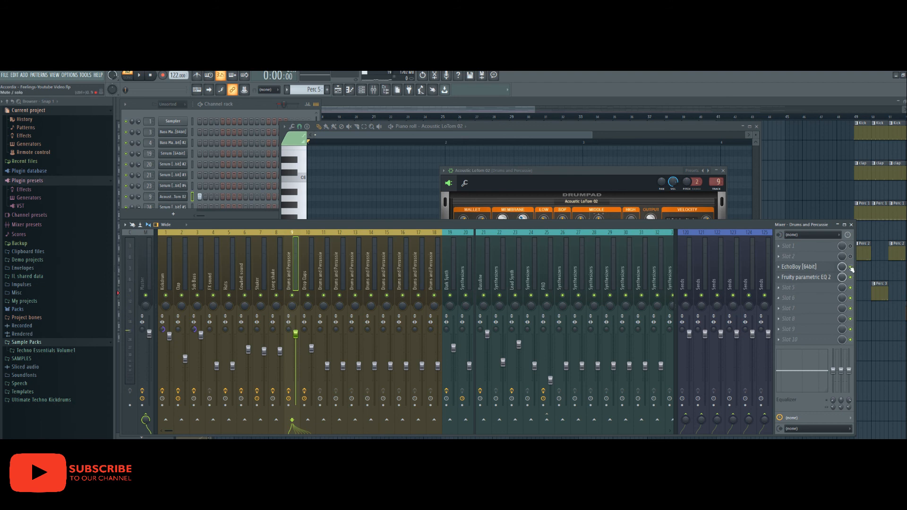
key(space)
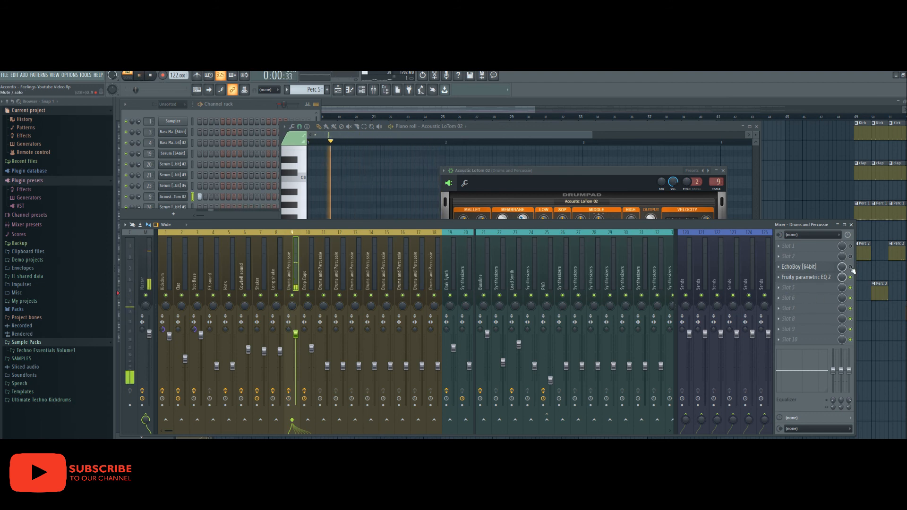
click(150, 76)
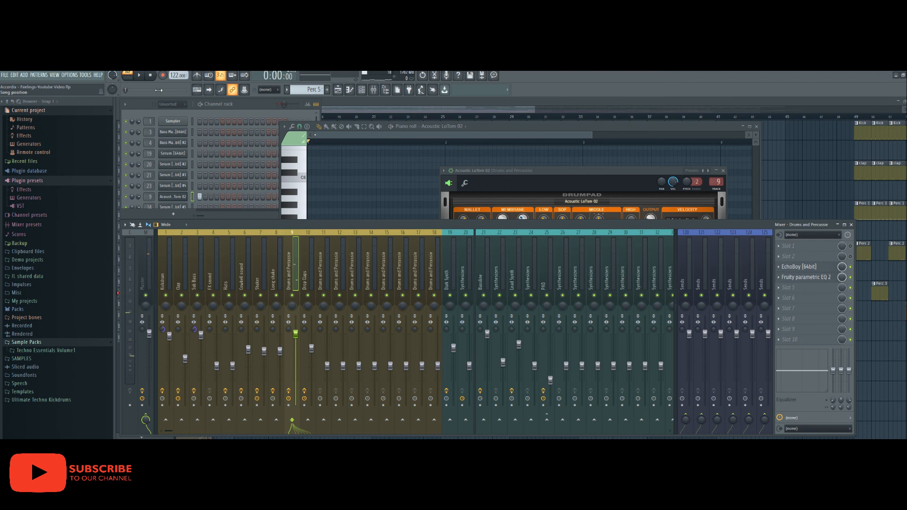
- Inspect the EchoBoy delay, then close the EchoBoy, LoTom, mixer and piano roll windows
click(794, 268)
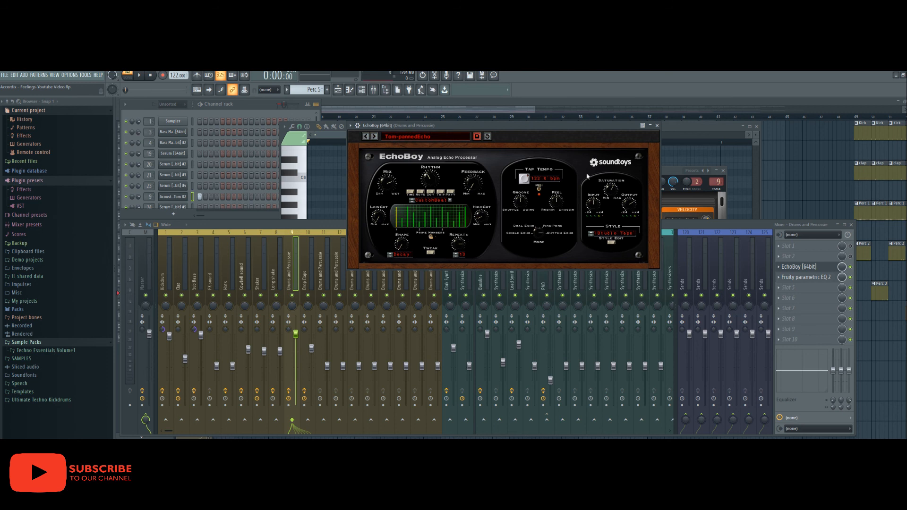
click(657, 126)
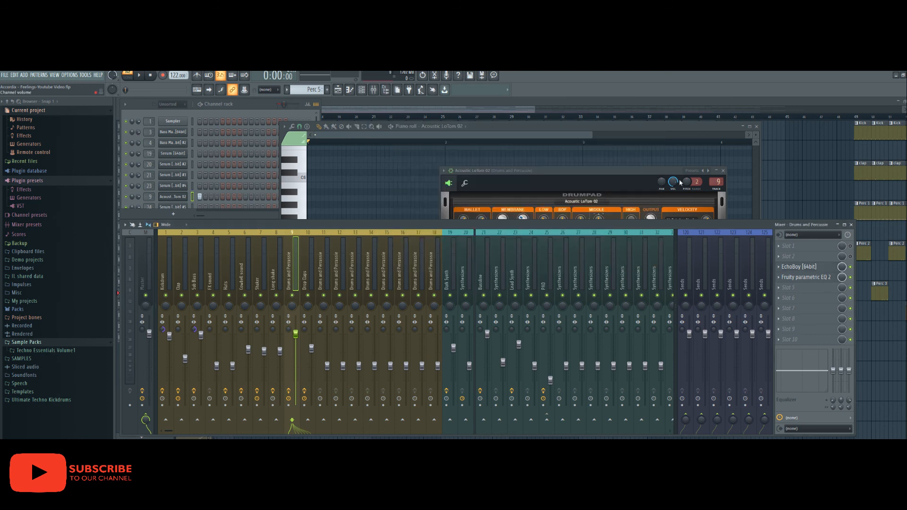
click(723, 171)
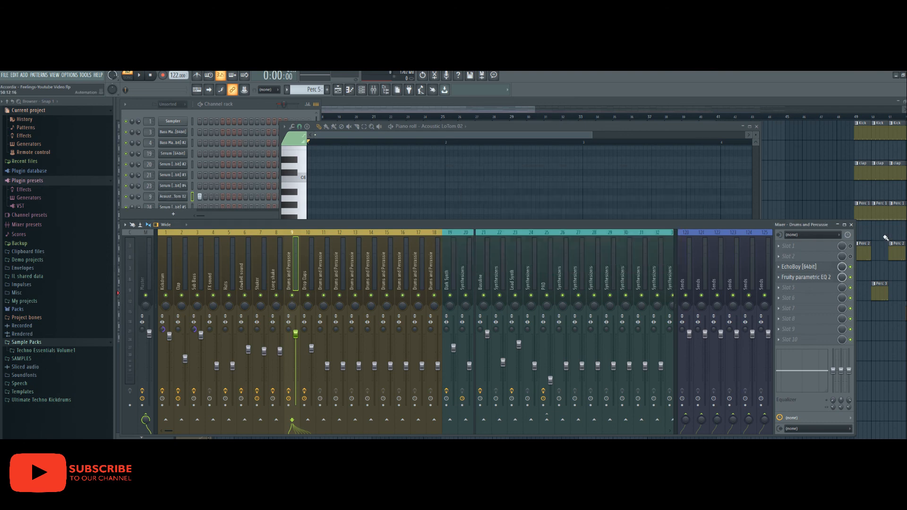
click(851, 225)
click(756, 127)
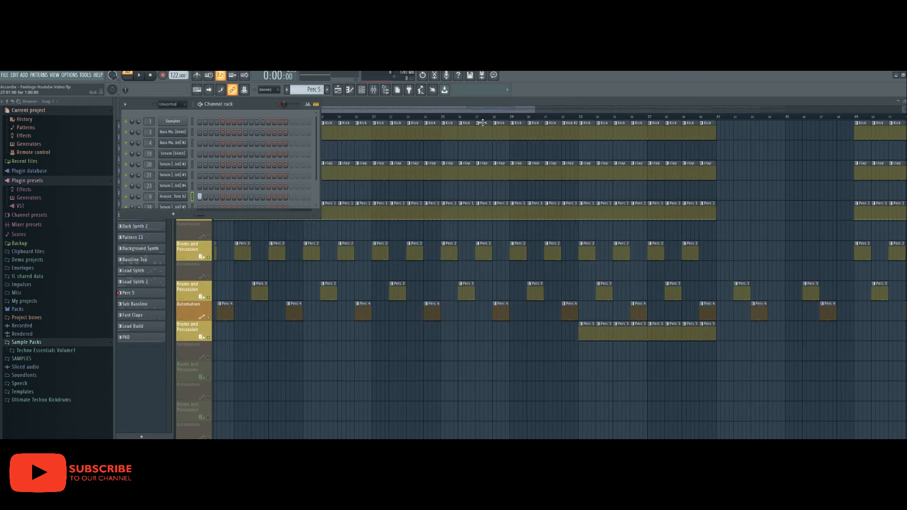
- Scroll the Playlist back to bar 1 to show the Kick, clap and Perc 1–5 lanes
click(343, 110)
drag(347, 111, 291, 111)
scroll(302, 195, up, 1)
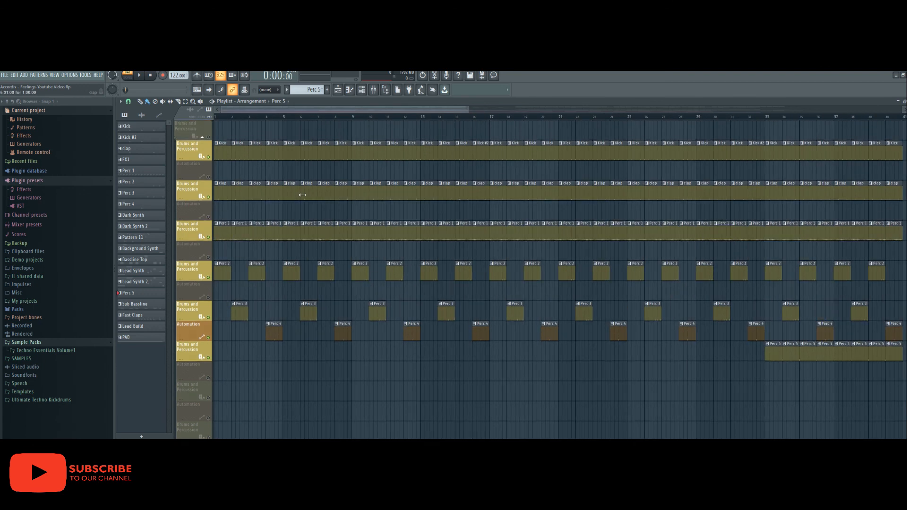